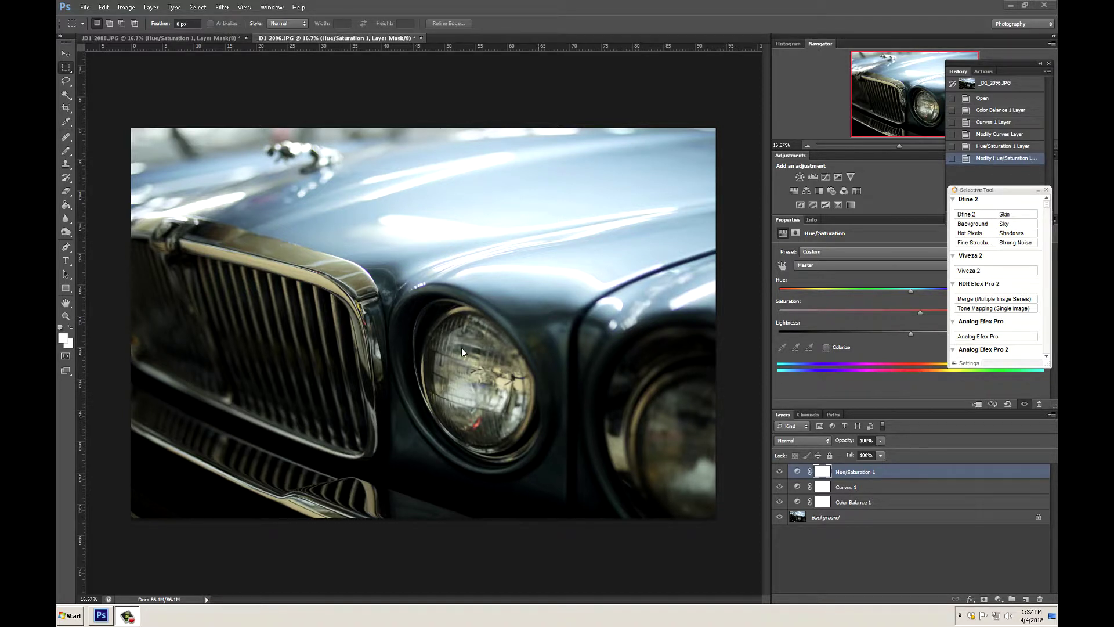
Step: Open Convert to Profile from the Edit menu, then cancel it without converting
{"action": "left_click", "coordinate": [85, 7]}
{"action": "mouse_move", "coordinate": [105, 10]}
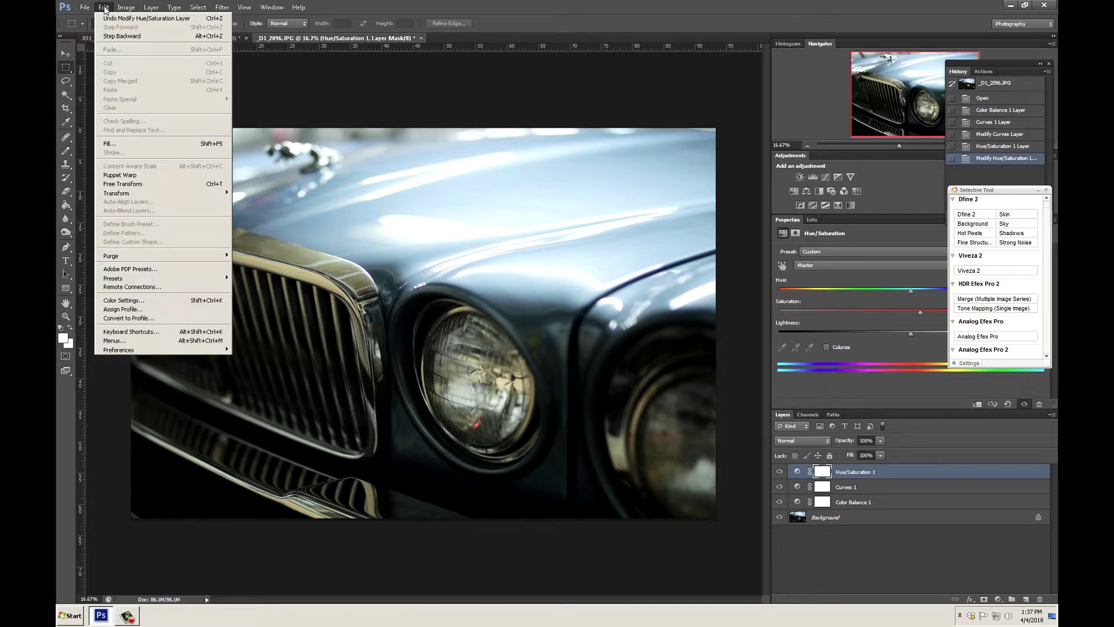
{"action": "left_click", "coordinate": [131, 318]}
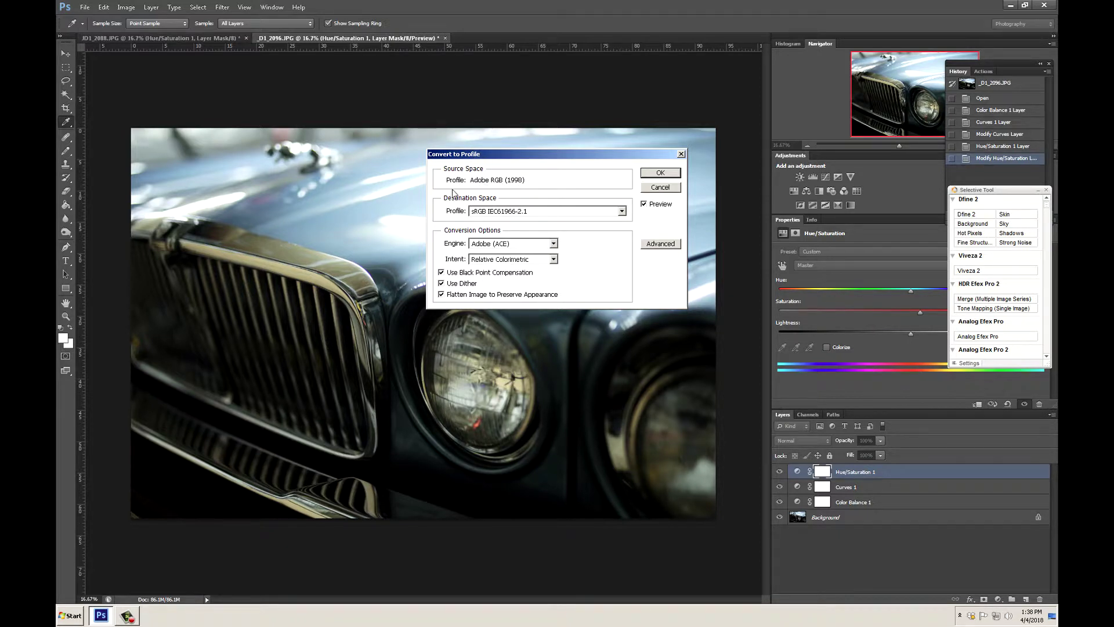
{"action": "left_click", "coordinate": [660, 189]}
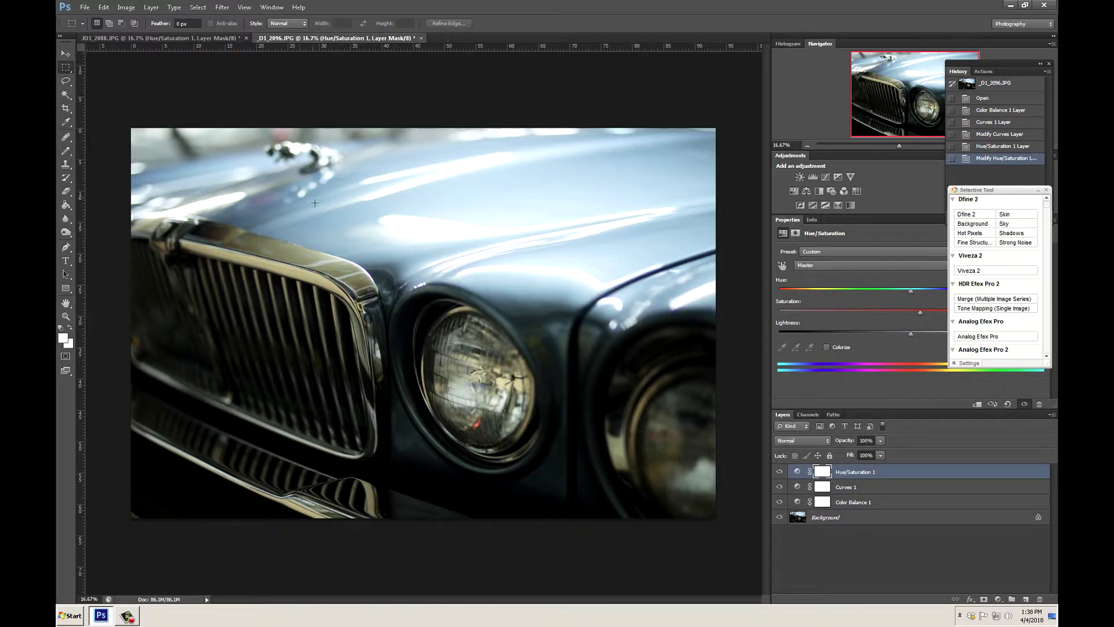
Step: Choose Adobe RGB (1998) as the RGB working space in Color Settings
{"action": "left_click", "coordinate": [106, 8]}
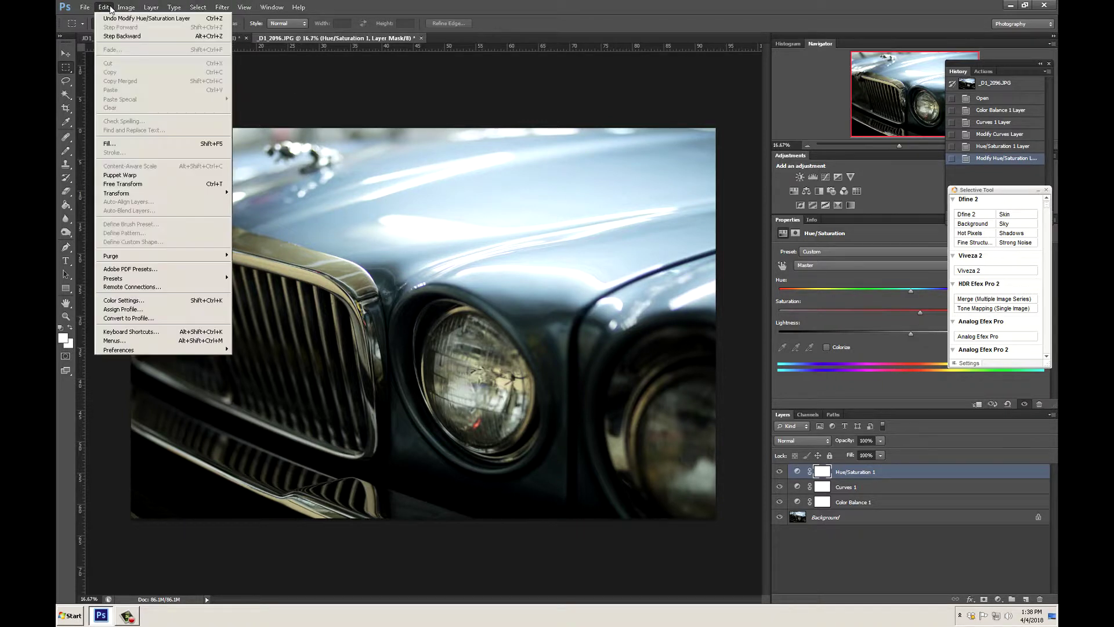
{"action": "left_click", "coordinate": [137, 303]}
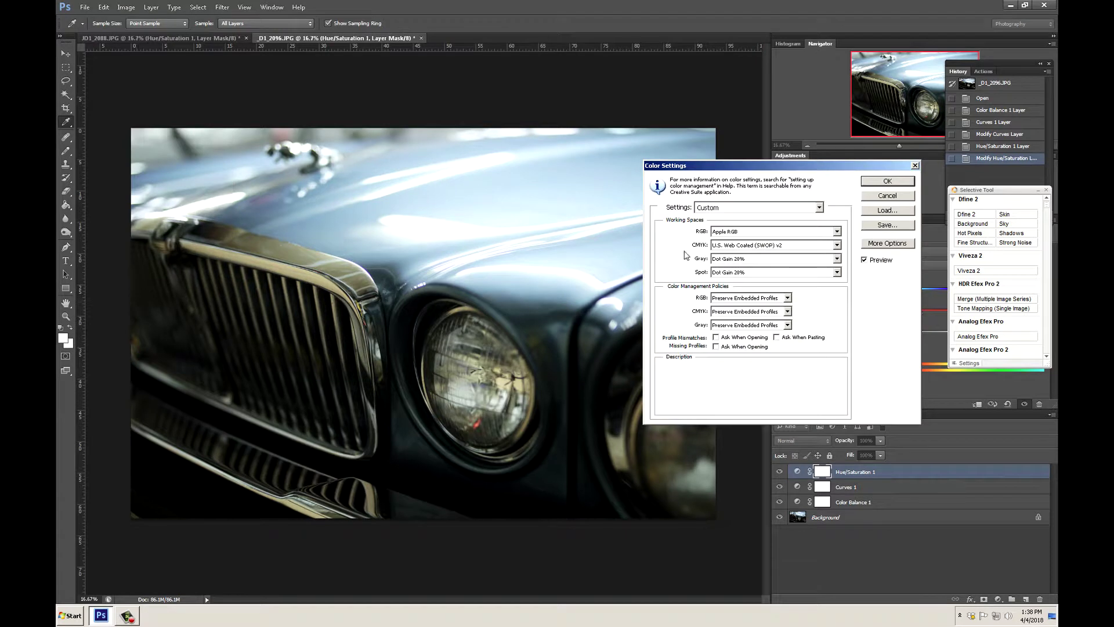
{"action": "left_click", "coordinate": [837, 232]}
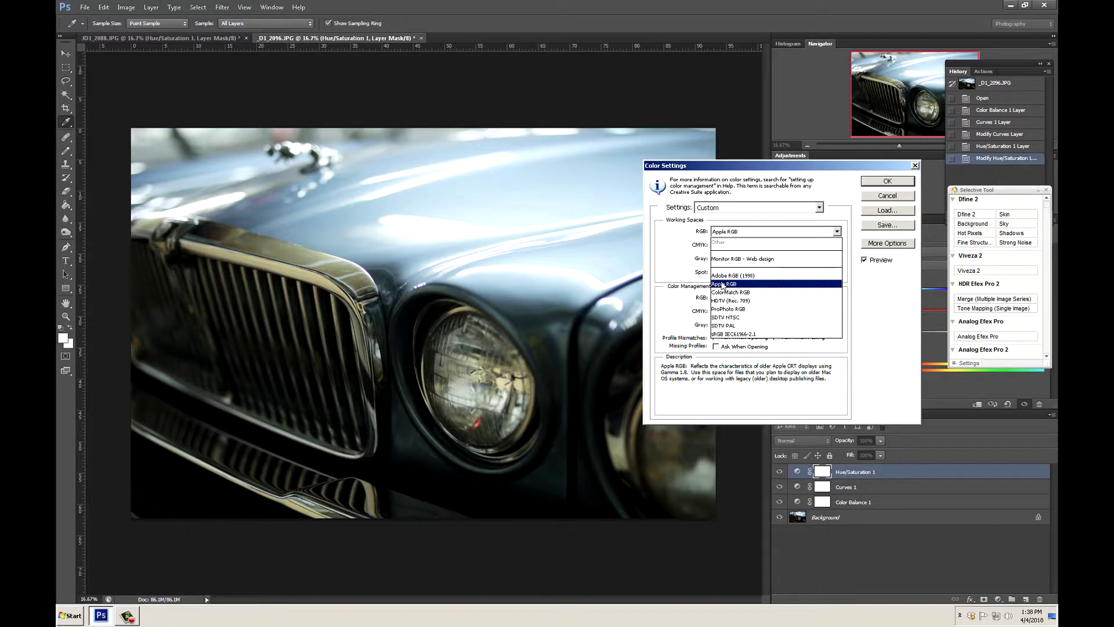
{"action": "left_click", "coordinate": [723, 276]}
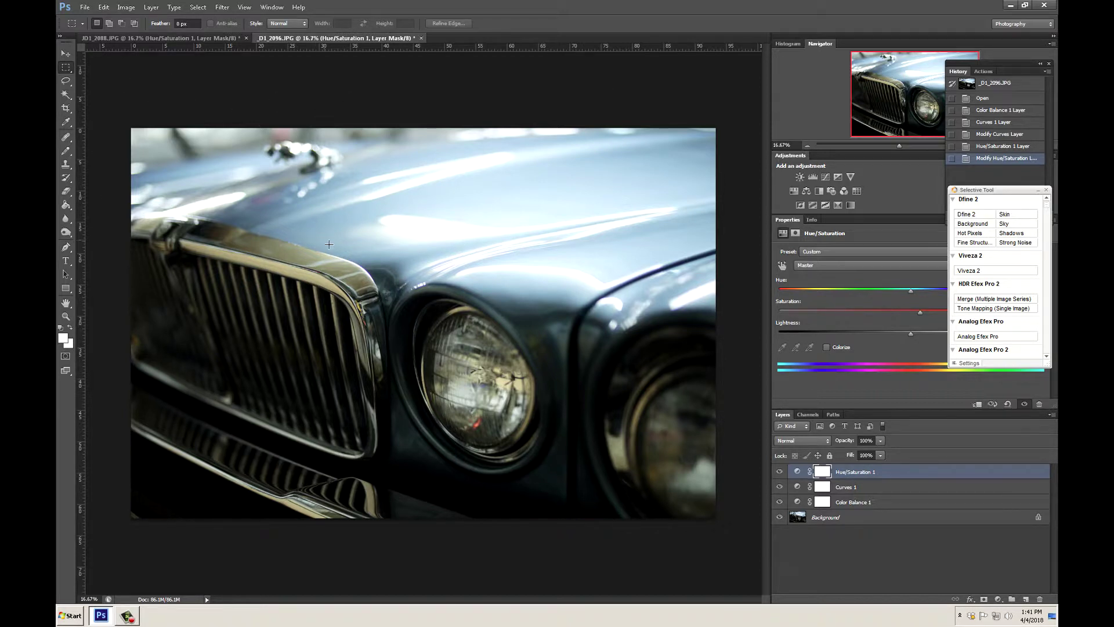
Step: Set the Crop tool's ratio fields to 10 by 8
{"action": "left_click", "coordinate": [65, 108]}
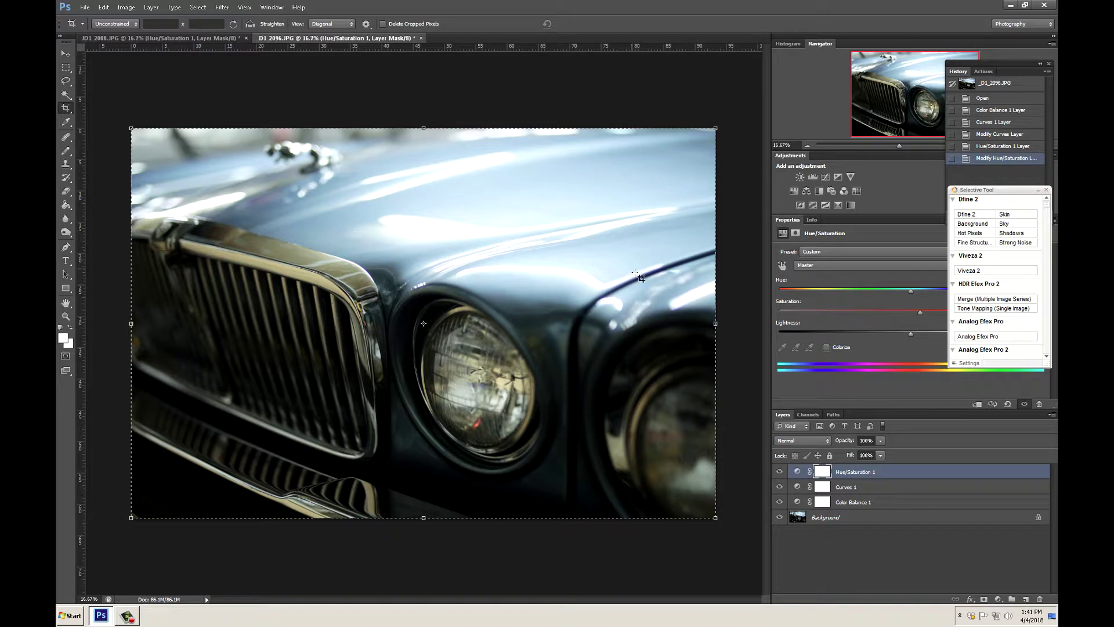
{"action": "left_click", "coordinate": [167, 24]}
{"action": "type", "text": "10"}
{"action": "left_click", "coordinate": [207, 24]}
{"action": "type", "text": "8"}
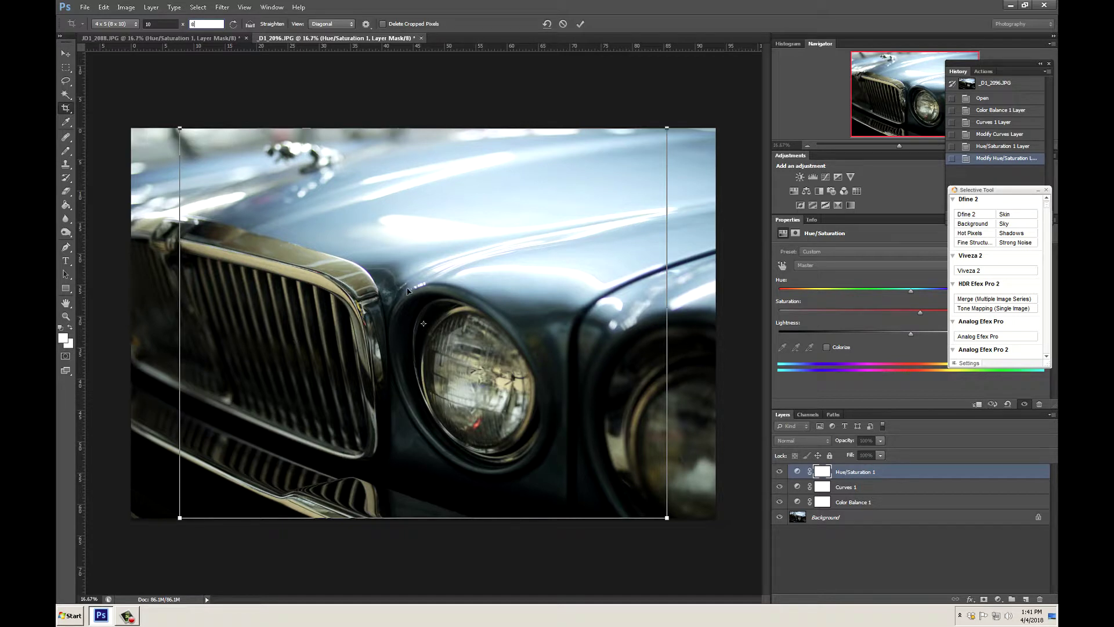
Step: Shift the crop frame left over the grille and apply the crop
{"action": "left_click_drag", "start_coordinate": [405, 266], "coordinate": [360, 269]}
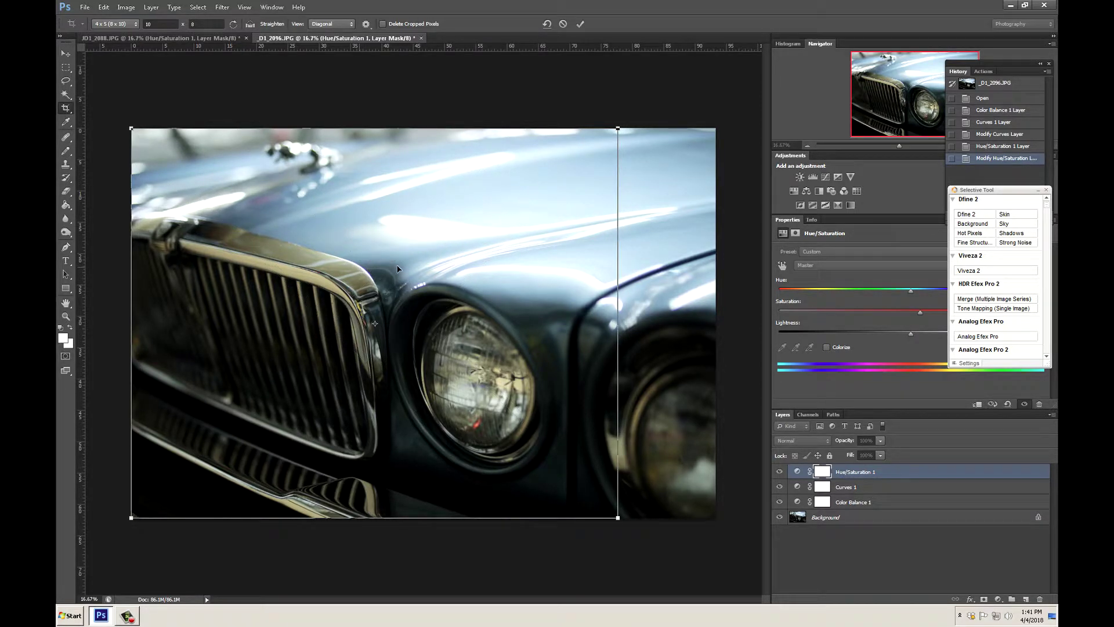
{"action": "left_click", "coordinate": [64, 53]}
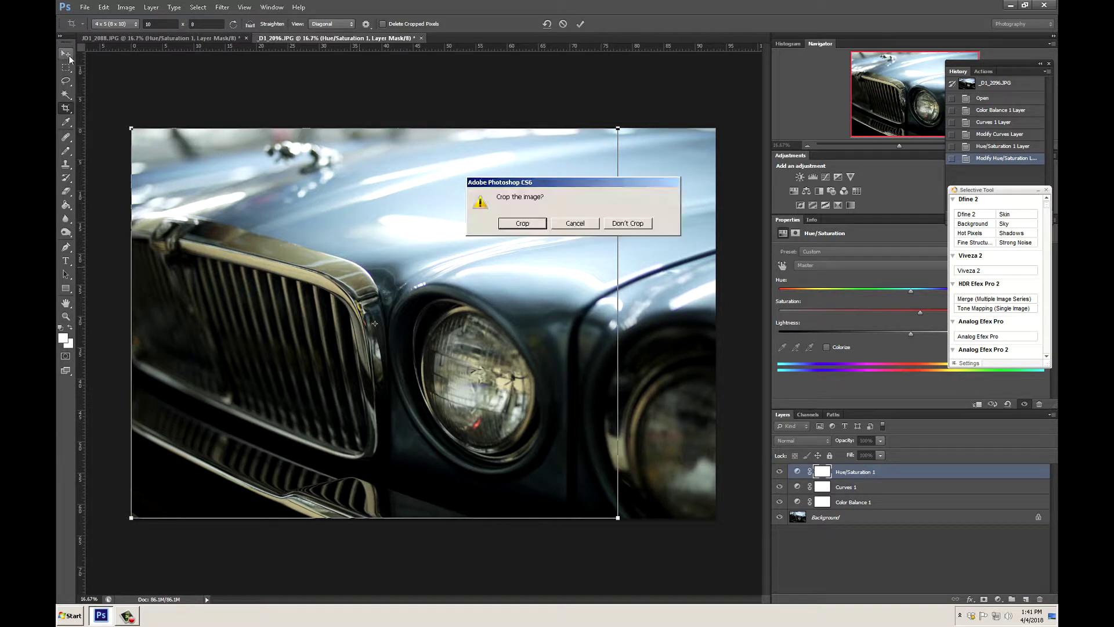
{"action": "left_click", "coordinate": [522, 227]}
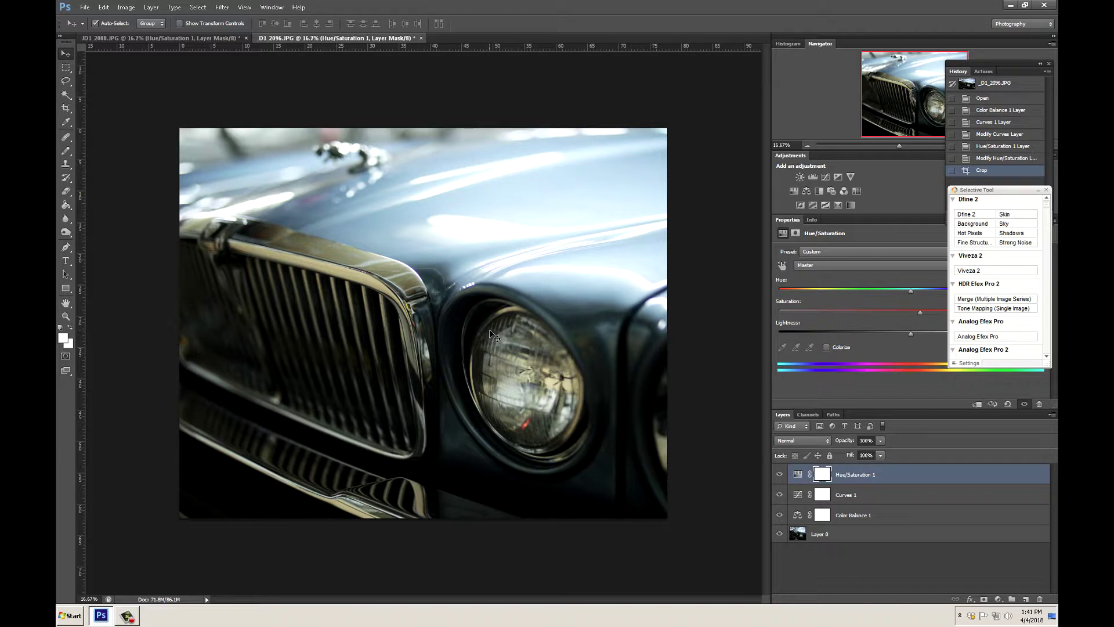
{"action": "left_click", "coordinate": [126, 7]}
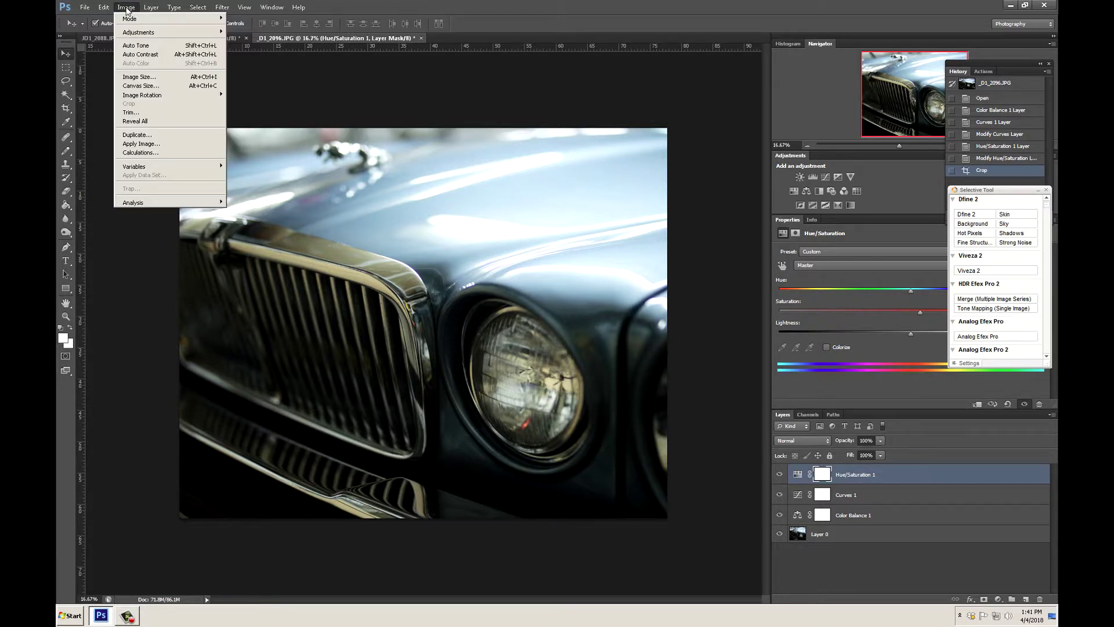
Step: With resampling off, set the width to 10 inches for a 10 × 8 inch, 560 ppi document
{"action": "left_click", "coordinate": [139, 77]}
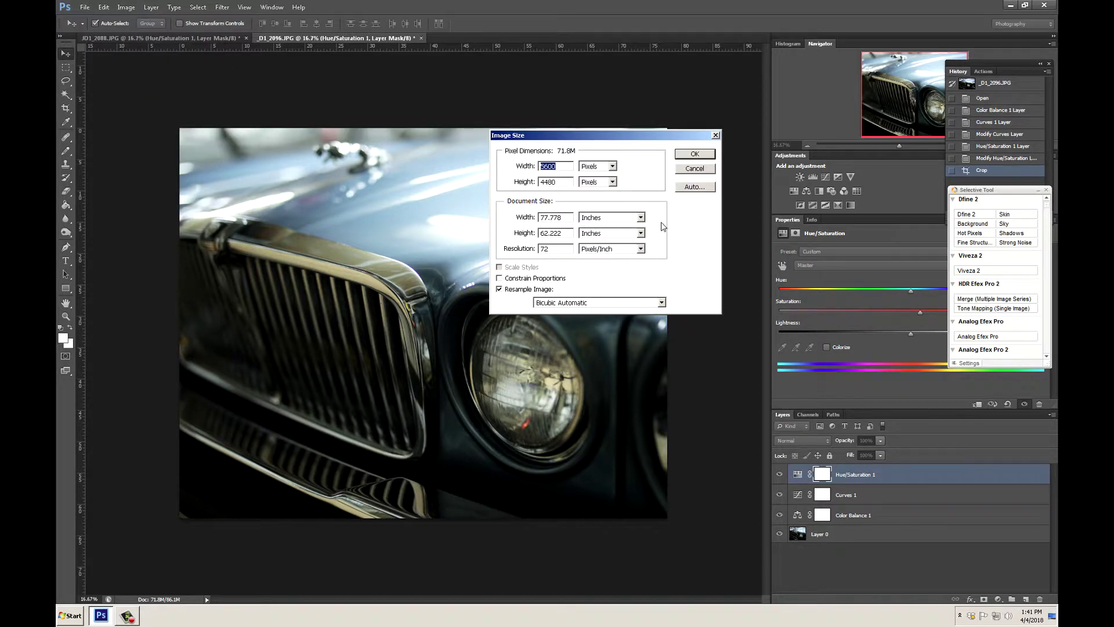
{"action": "left_click", "coordinate": [499, 290]}
{"action": "left_click", "coordinate": [499, 290]}
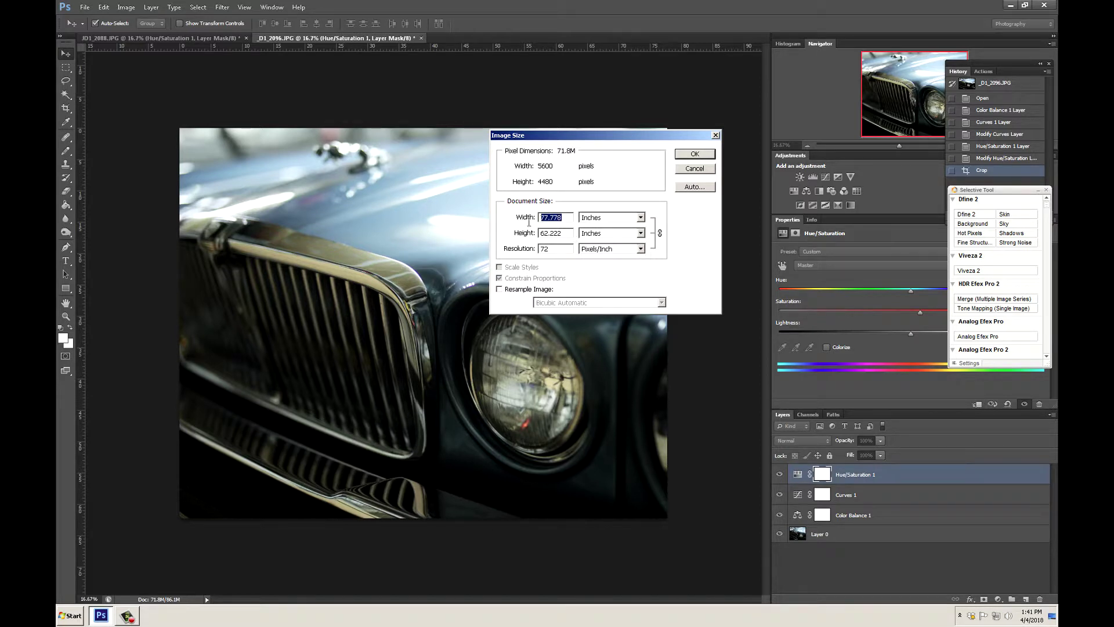
{"action": "type", "text": "10"}
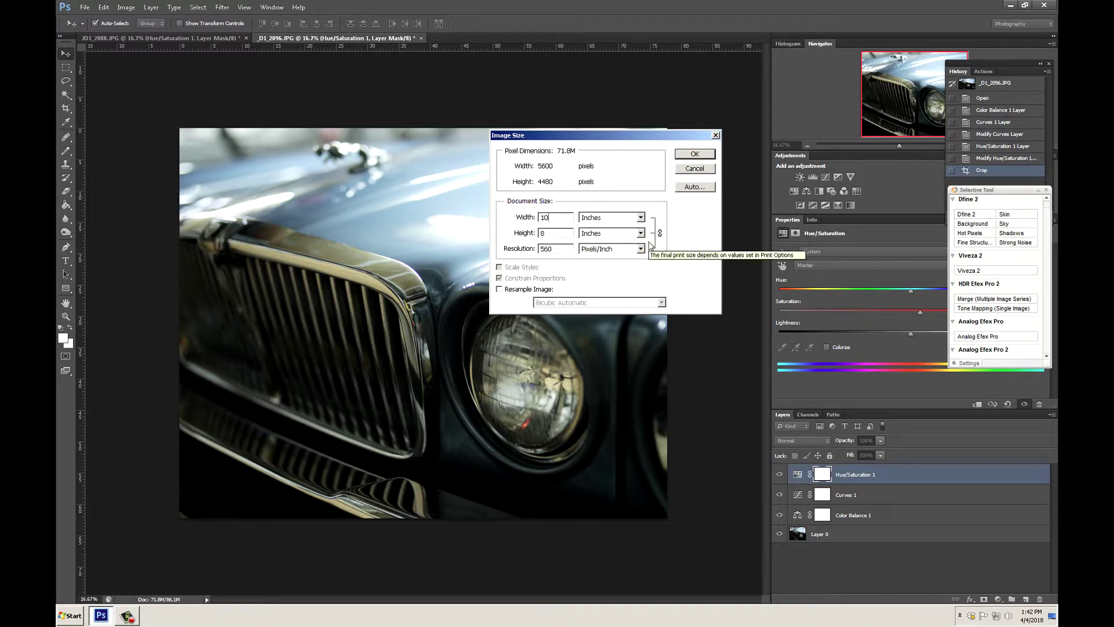
{"action": "left_click", "coordinate": [682, 155]}
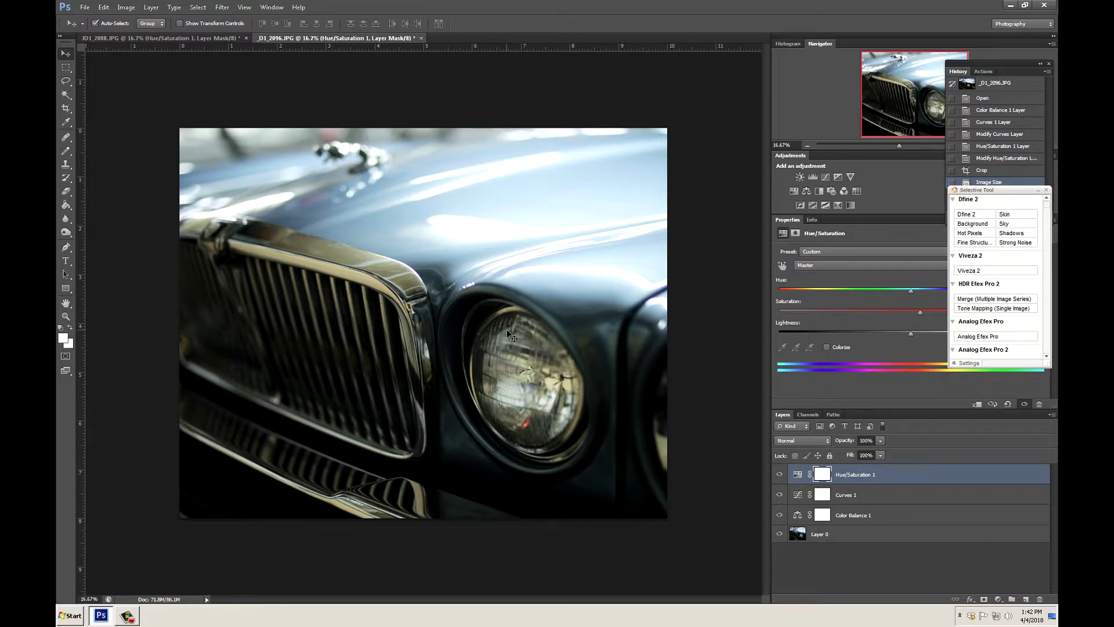
{"action": "left_click", "coordinate": [84, 9]}
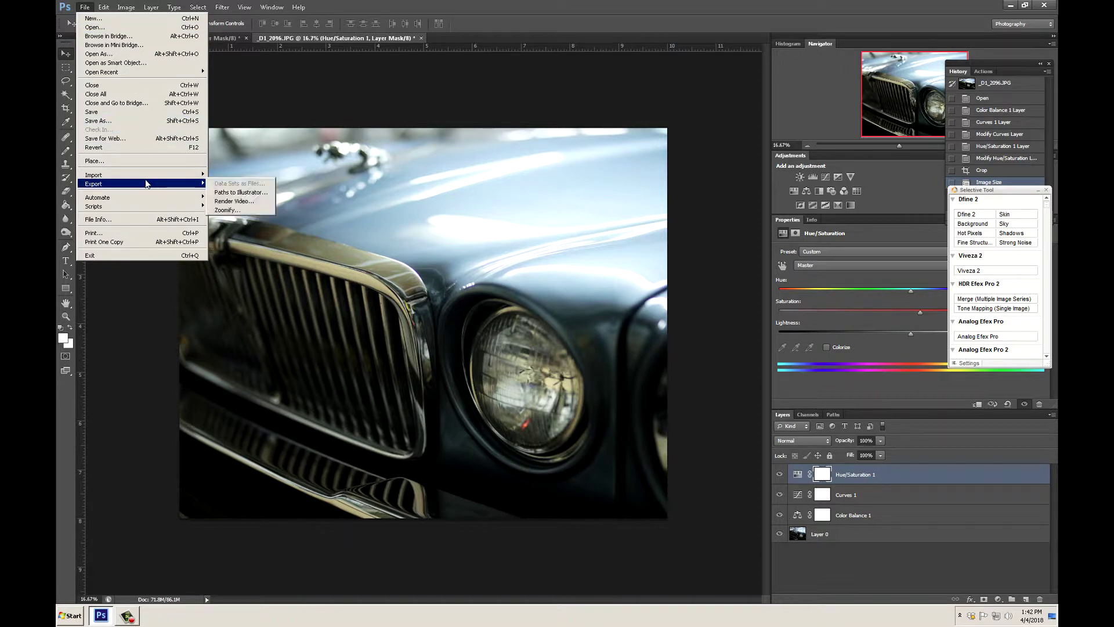
Step: Open Print Settings and set Color Handling to Photoshop Manages Colors
{"action": "left_click", "coordinate": [101, 235]}
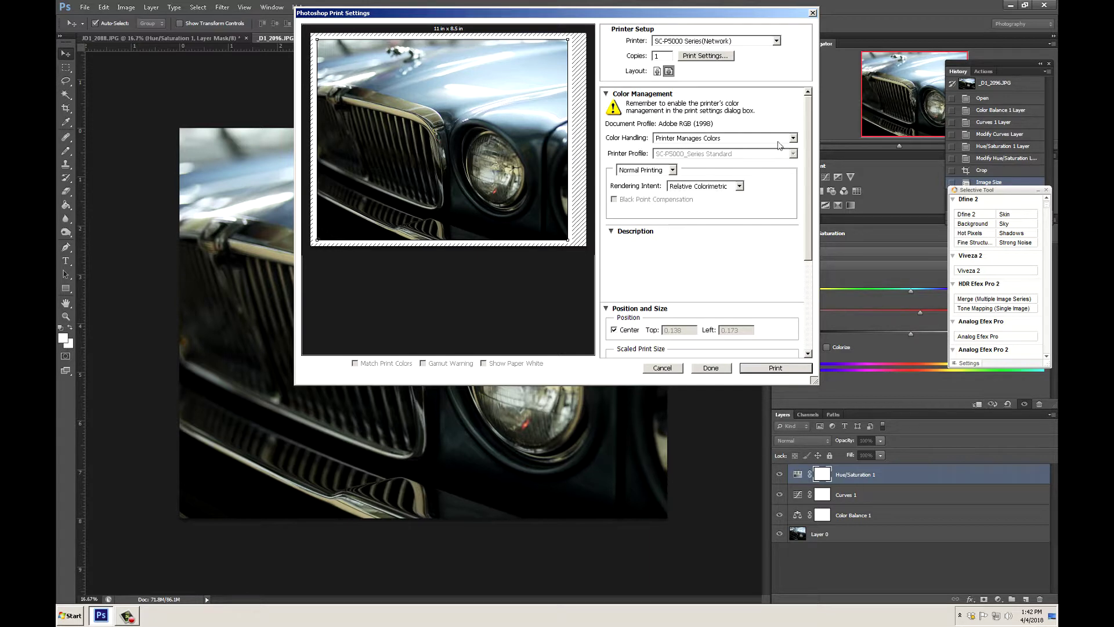
{"action": "mouse_move", "coordinate": [781, 144]}
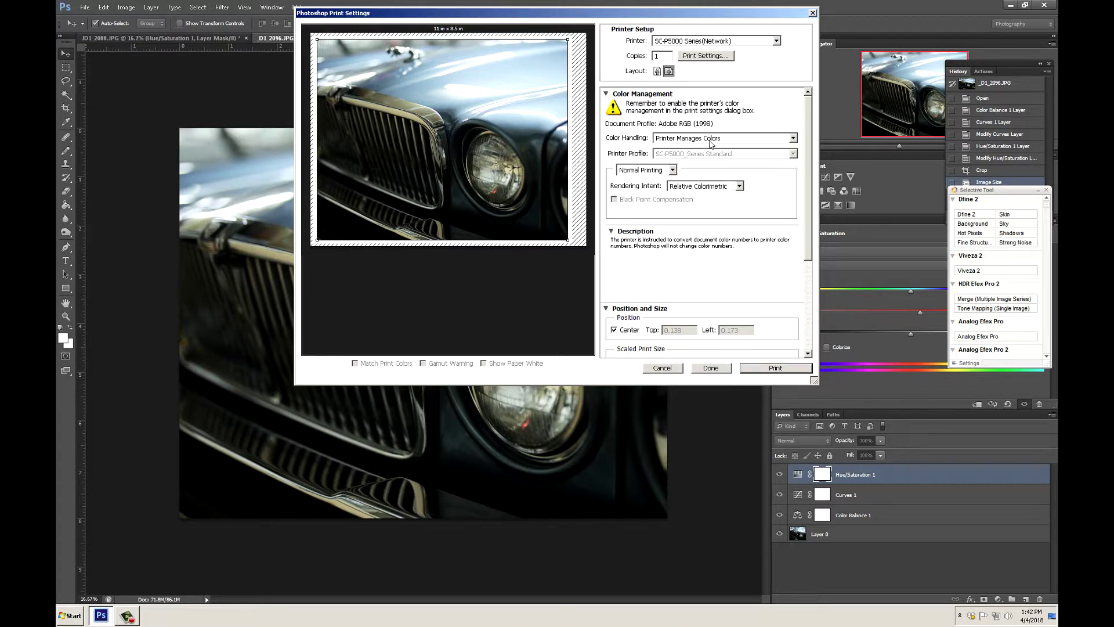
{"action": "left_click", "coordinate": [793, 139]}
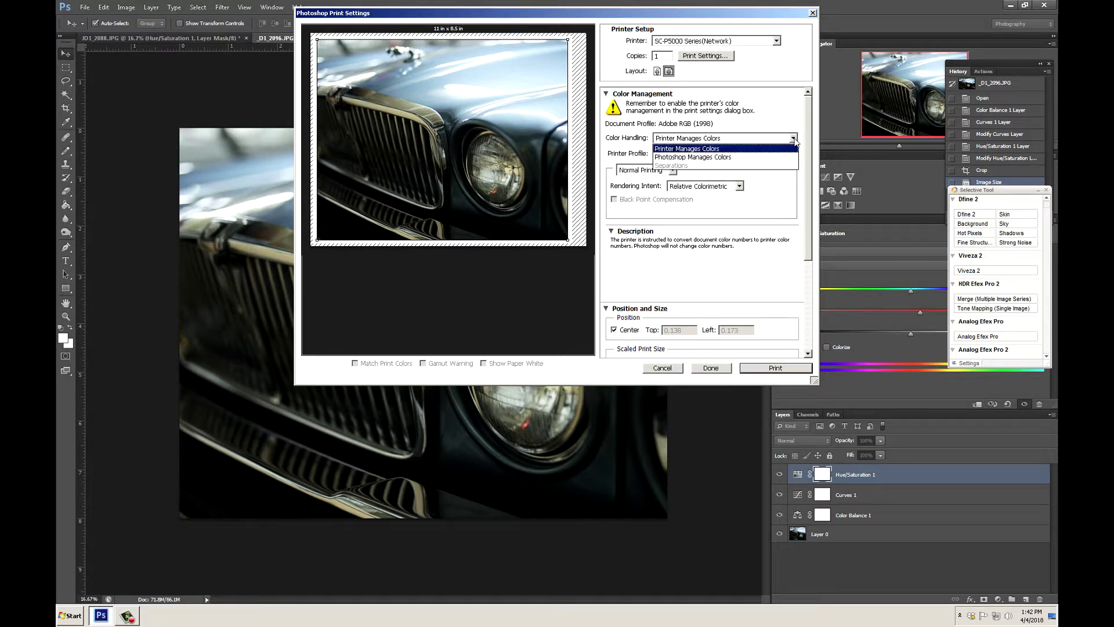
{"action": "left_click", "coordinate": [725, 154]}
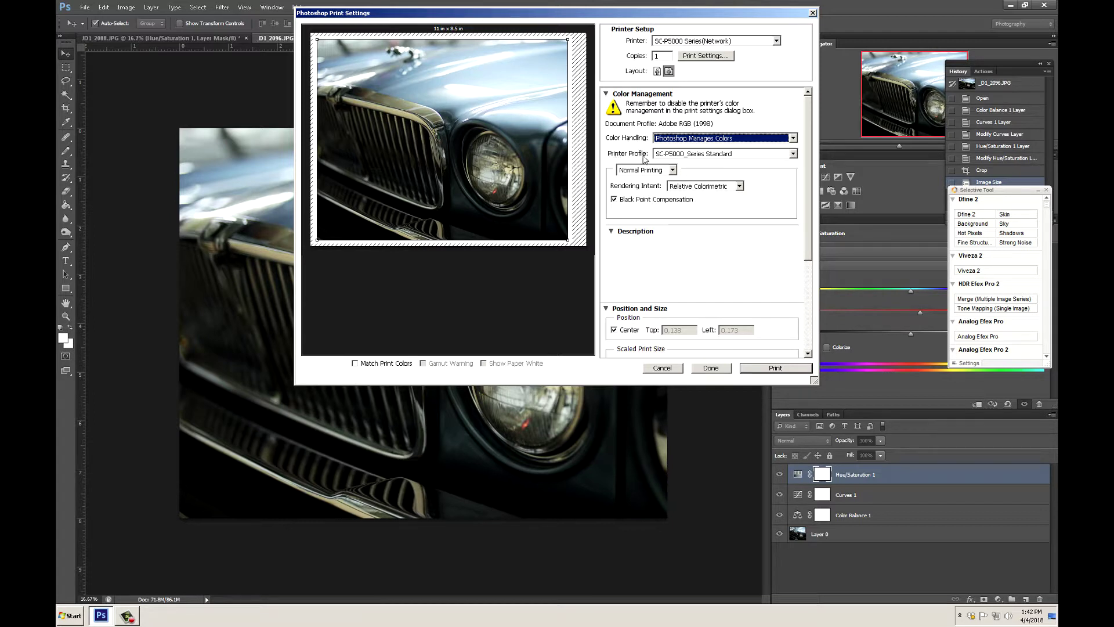
Step: Pick SC-P5000_Series_LLK PremiumLusterPhotoPaper as the printer profile
{"action": "left_click", "coordinate": [792, 153]}
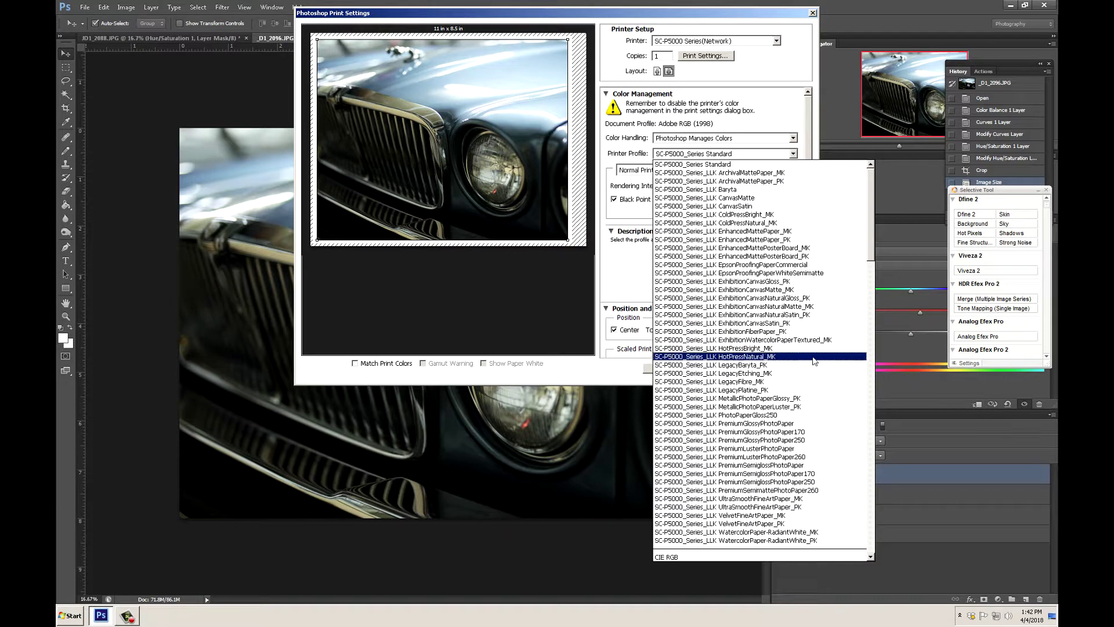
{"action": "scroll", "coordinate": [798, 453], "scroll_direction": "down", "scroll_amount": 1}
{"action": "scroll", "coordinate": [798, 452], "scroll_direction": "down", "scroll_amount": 2}
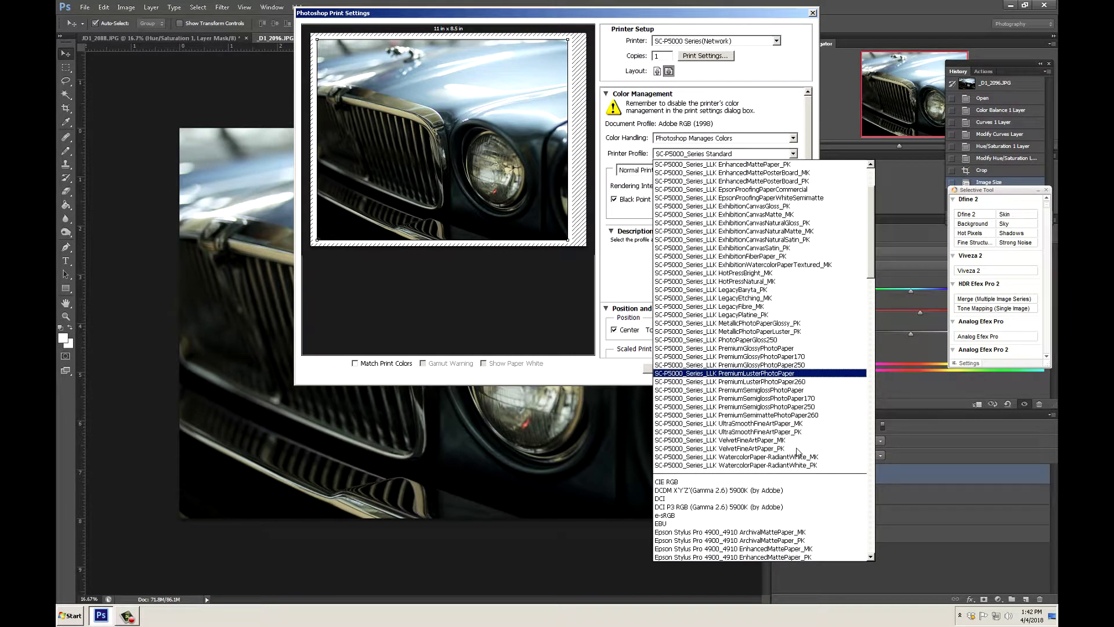
{"action": "scroll", "coordinate": [798, 451], "scroll_direction": "up", "scroll_amount": 1}
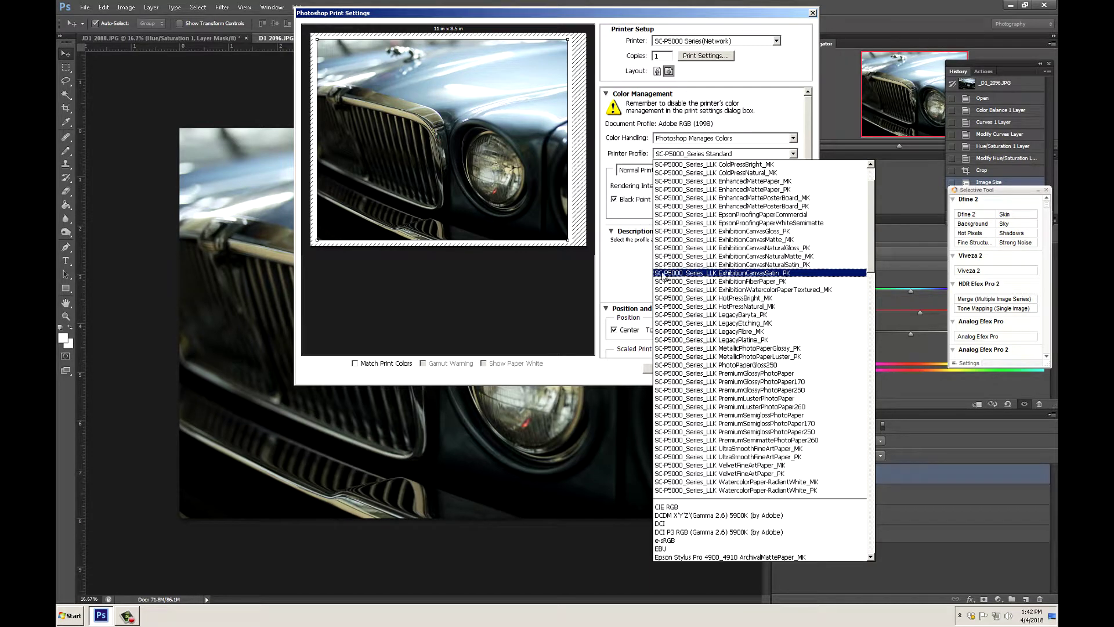
{"action": "scroll", "coordinate": [764, 376], "scroll_direction": "down", "scroll_amount": 1}
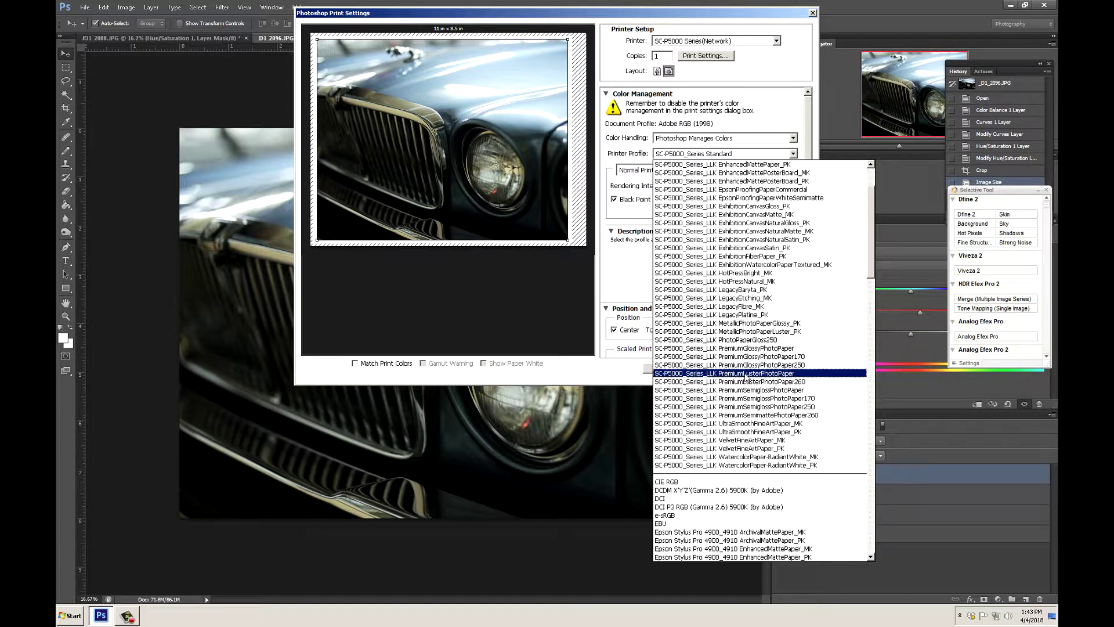
{"action": "left_click", "coordinate": [747, 374]}
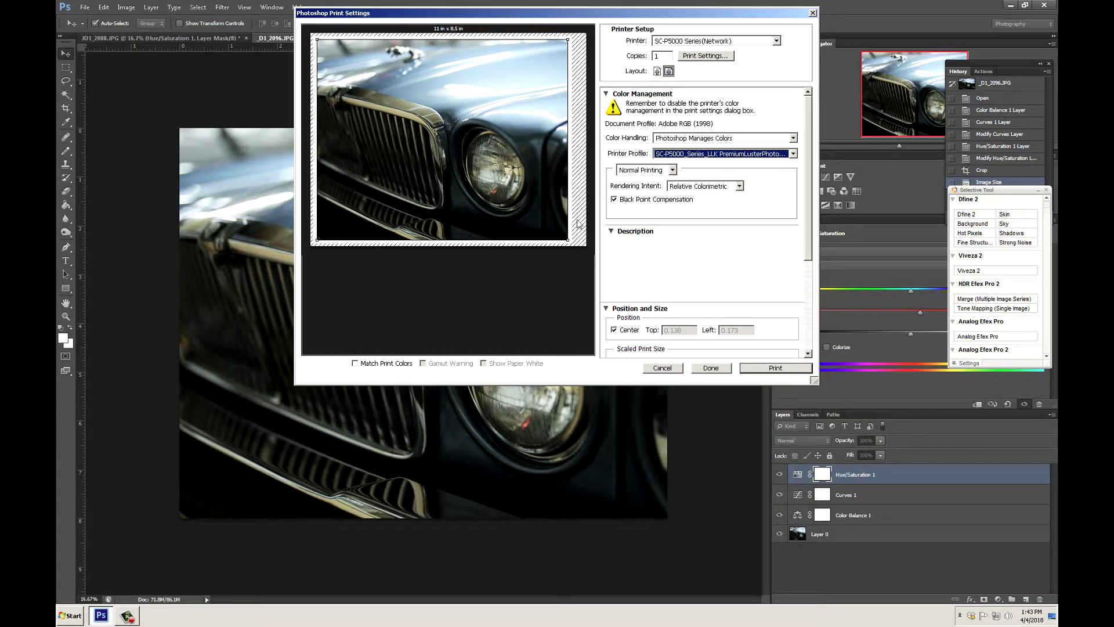
{"action": "mouse_move", "coordinate": [718, 141]}
{"action": "mouse_move", "coordinate": [672, 161]}
{"action": "left_click", "coordinate": [698, 57]}
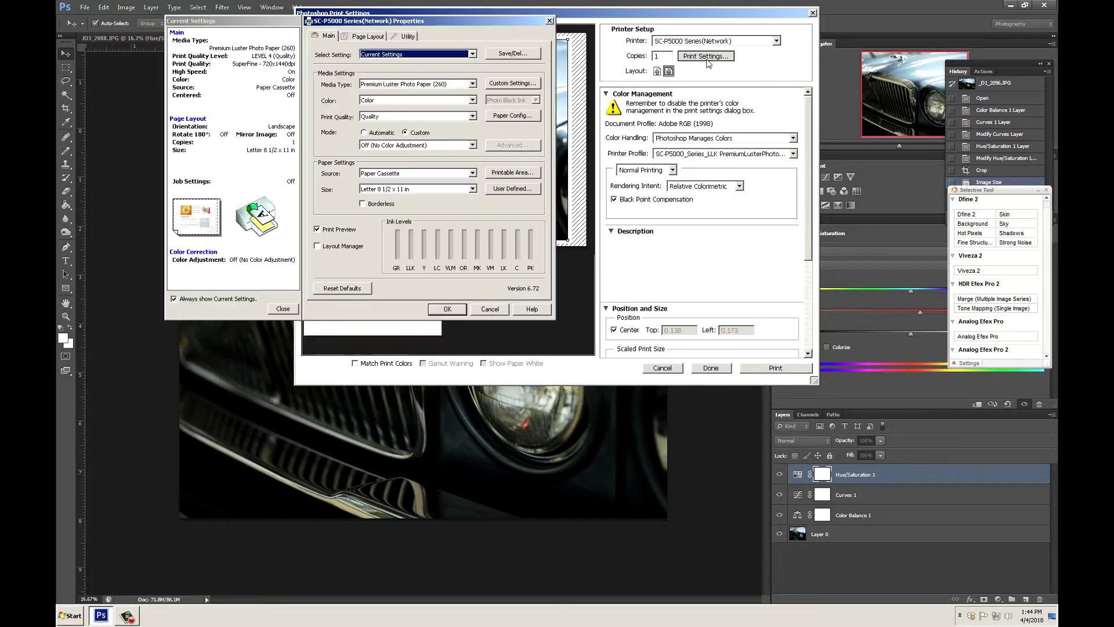
Step: Set the driver's media type to Ultra Premium Photo Paper Luster, keeping colour printing unchanged
{"action": "left_click", "coordinate": [473, 85]}
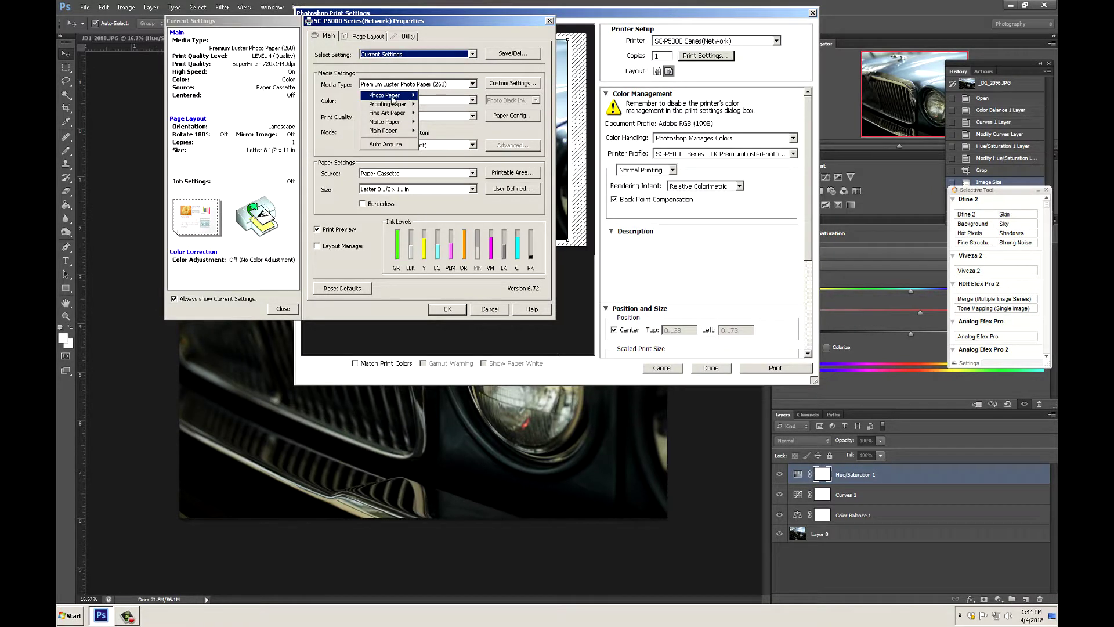
{"action": "mouse_move", "coordinate": [395, 98]}
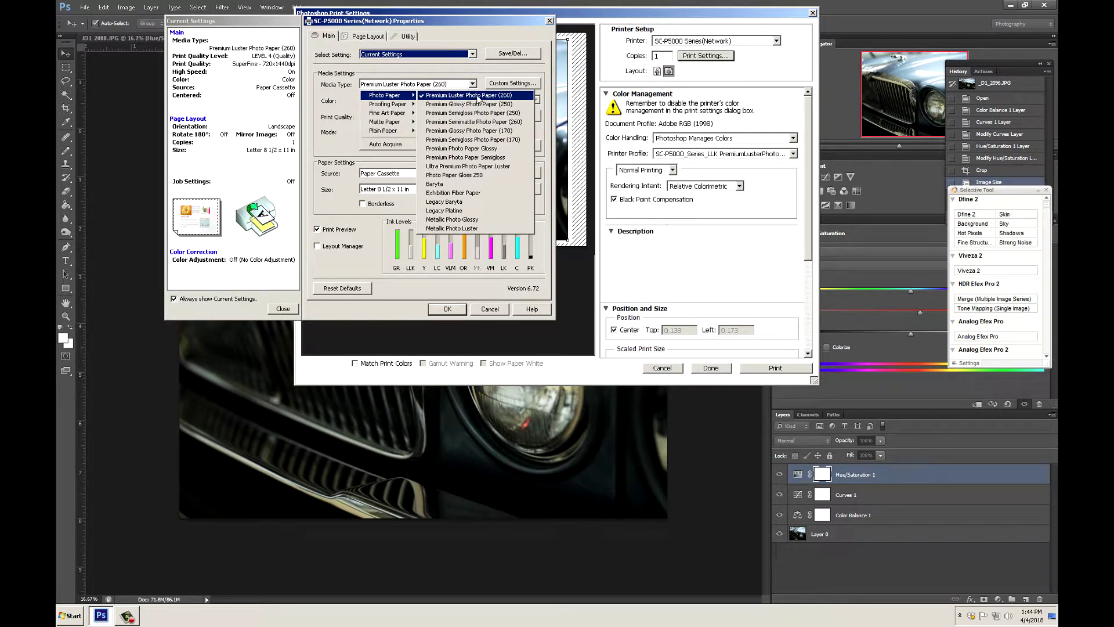
{"action": "left_click", "coordinate": [495, 168]}
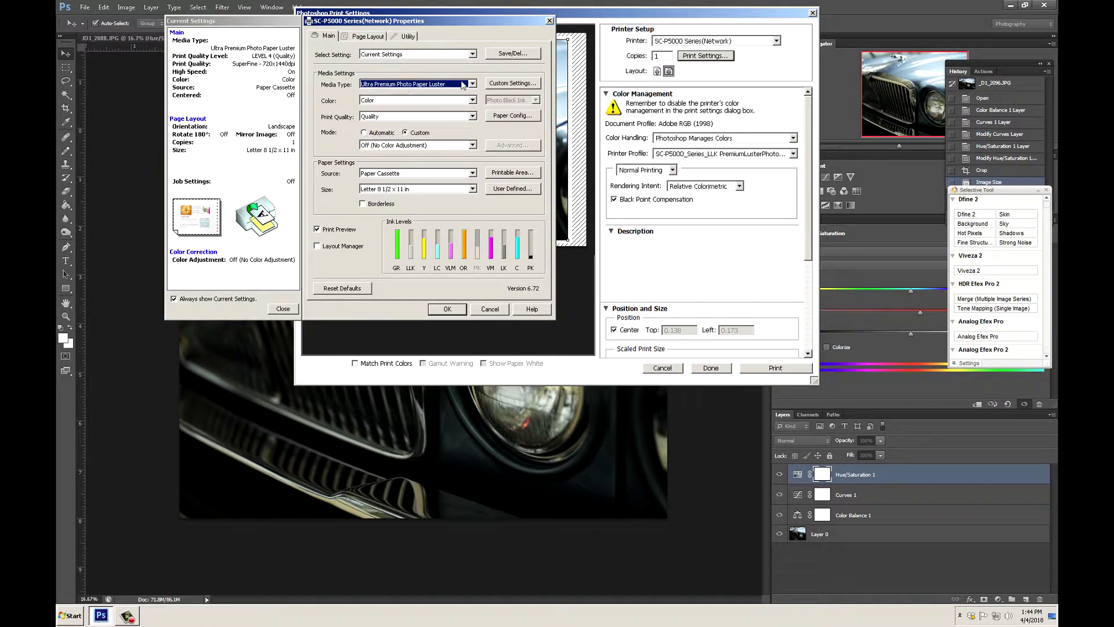
{"action": "left_click", "coordinate": [472, 100]}
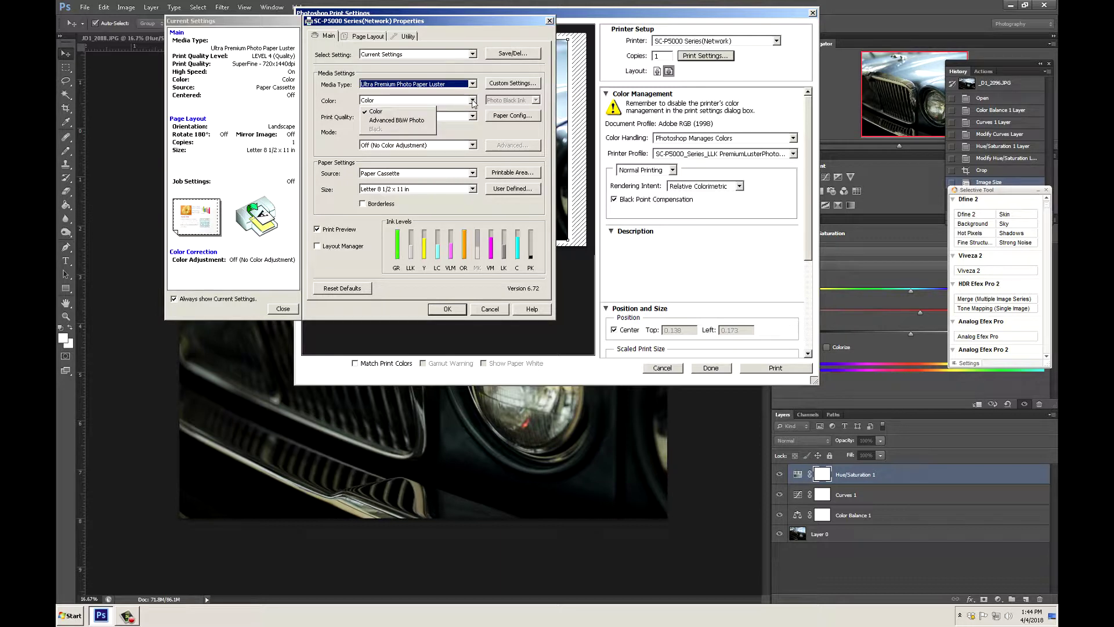
{"action": "left_click", "coordinate": [473, 101]}
Step: Set quality options to level 5 SuperPhoto 2880x1440dpi with Edge Smoothing and Finest Detail
{"action": "left_click", "coordinate": [472, 116]}
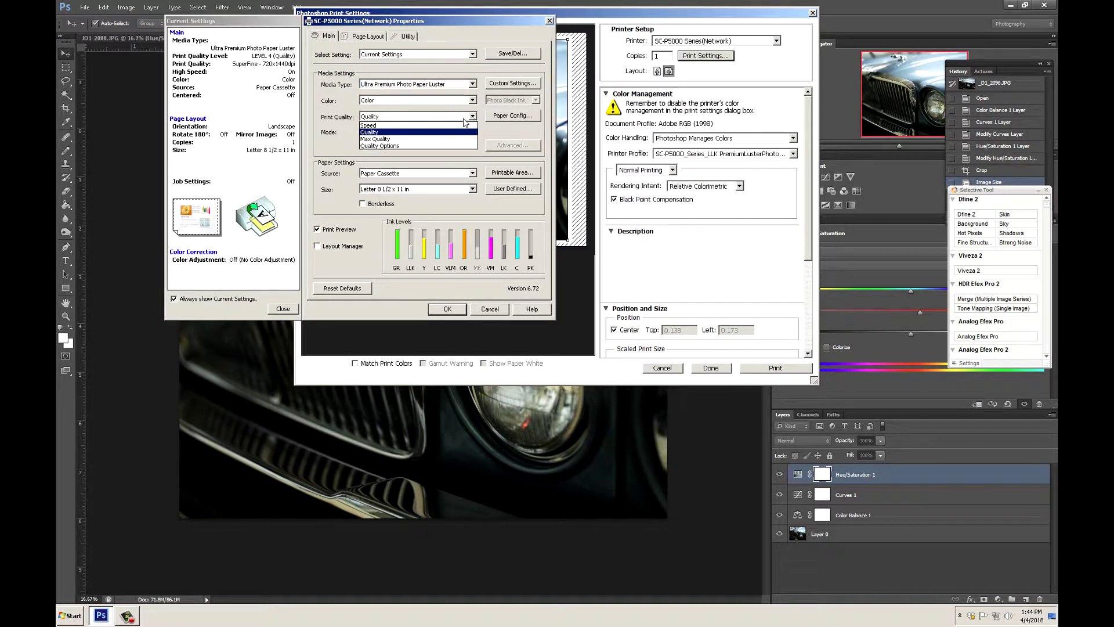
{"action": "left_click", "coordinate": [416, 146]}
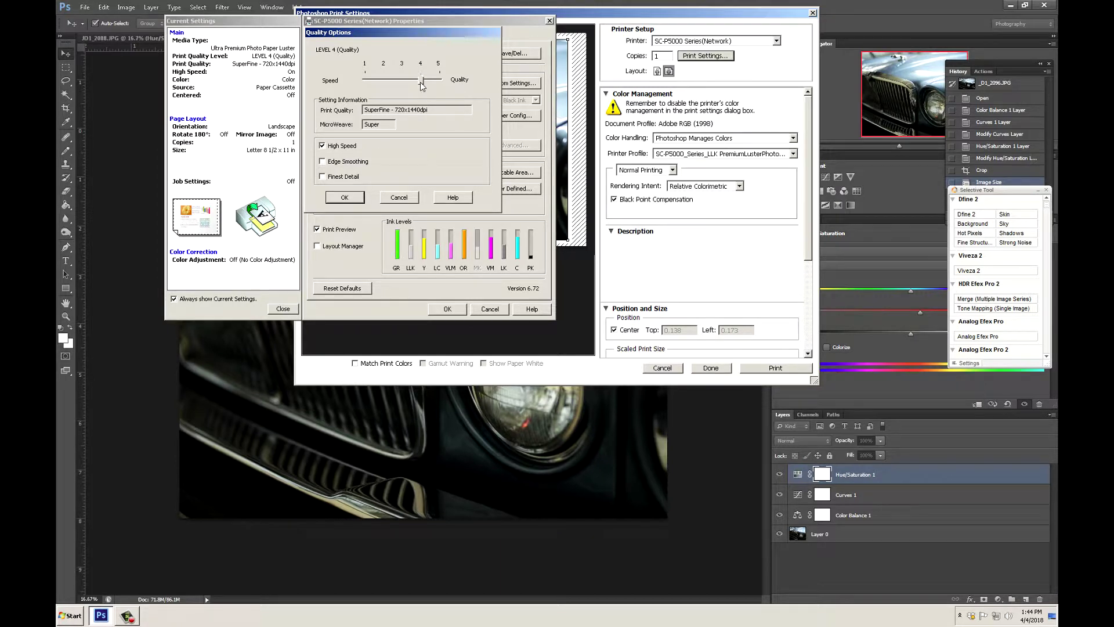
{"action": "left_click_drag", "start_coordinate": [422, 81], "coordinate": [436, 82]}
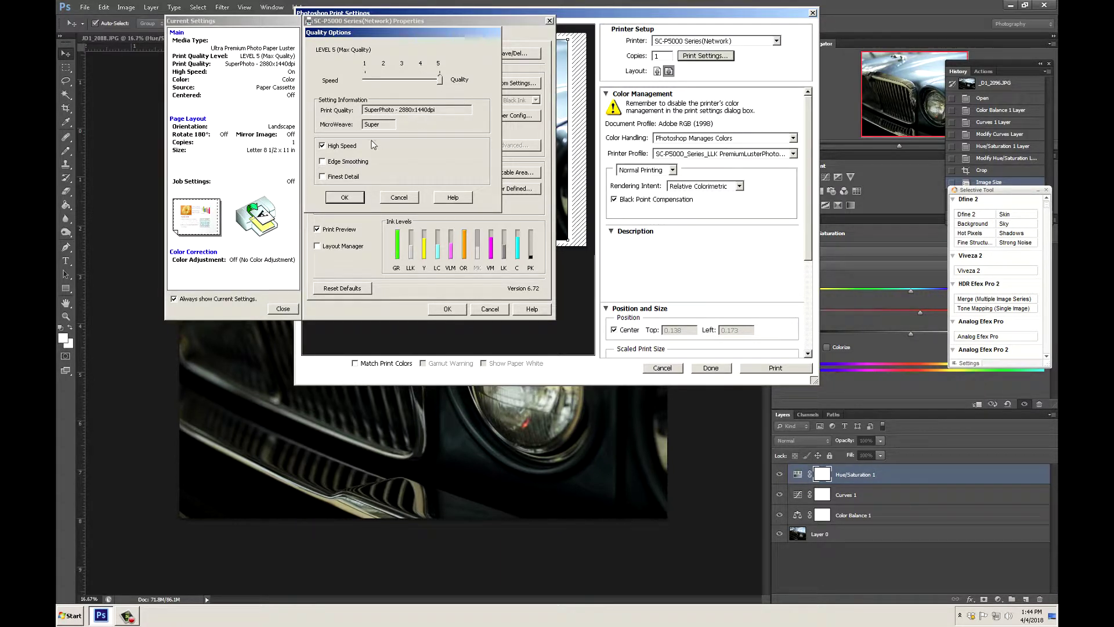
{"action": "left_click", "coordinate": [323, 162]}
{"action": "left_click", "coordinate": [324, 176]}
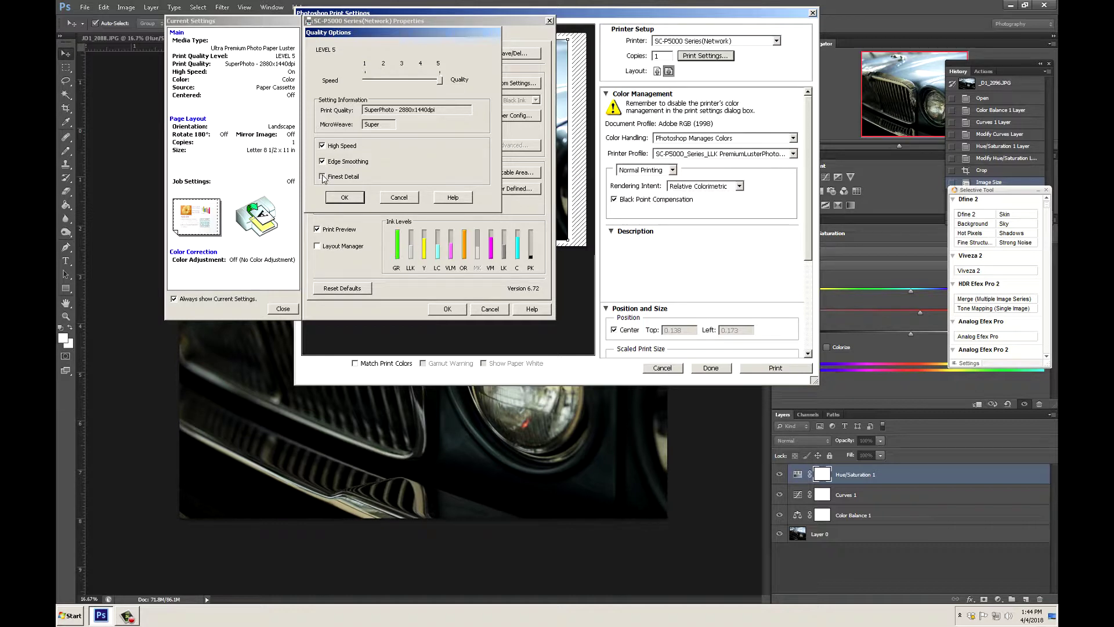
{"action": "left_click", "coordinate": [355, 199]}
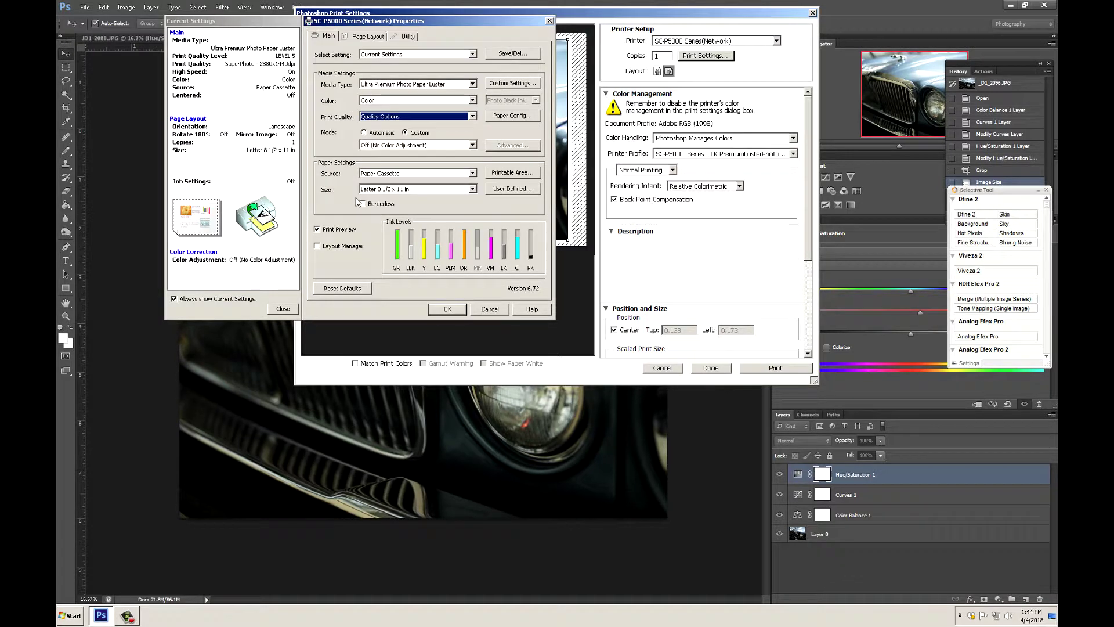
{"action": "left_click", "coordinate": [364, 132]}
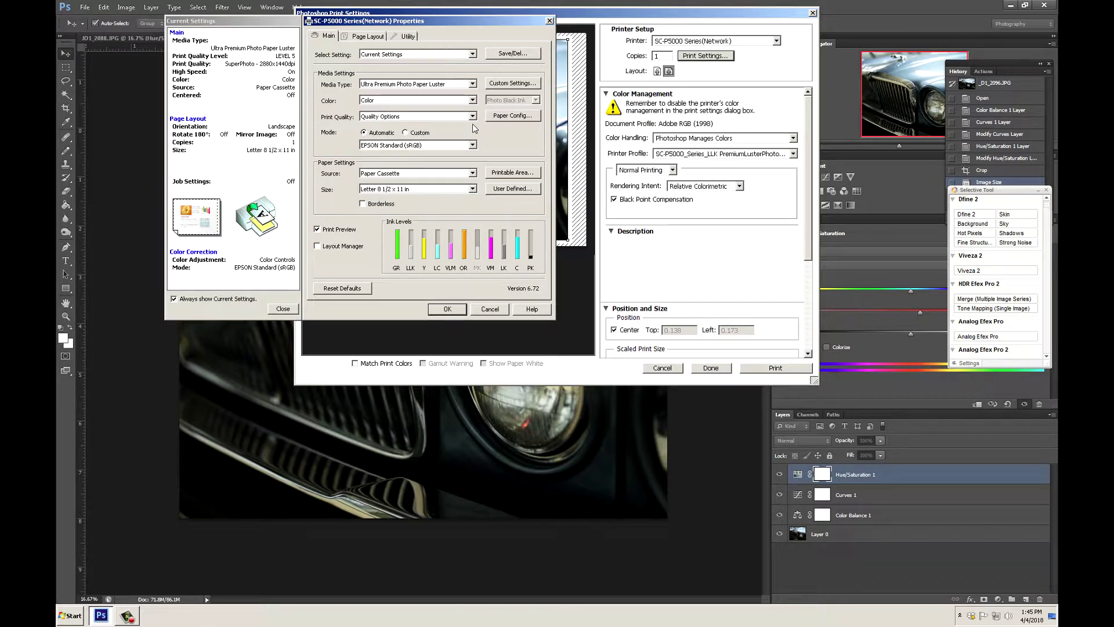
{"action": "left_click", "coordinate": [473, 145]}
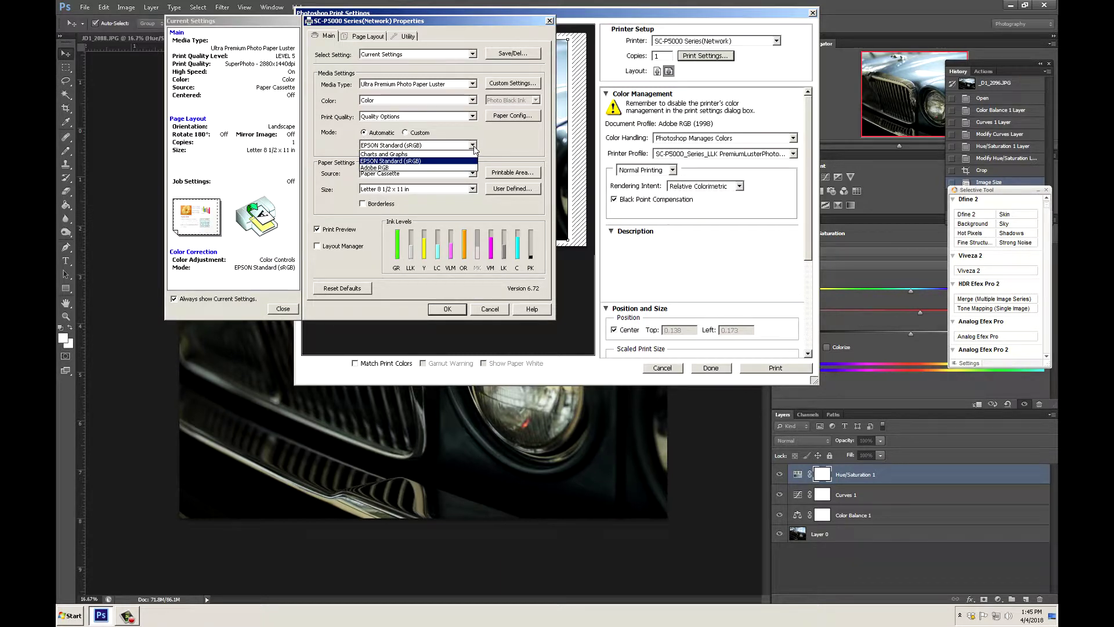
{"action": "left_click", "coordinate": [473, 145]}
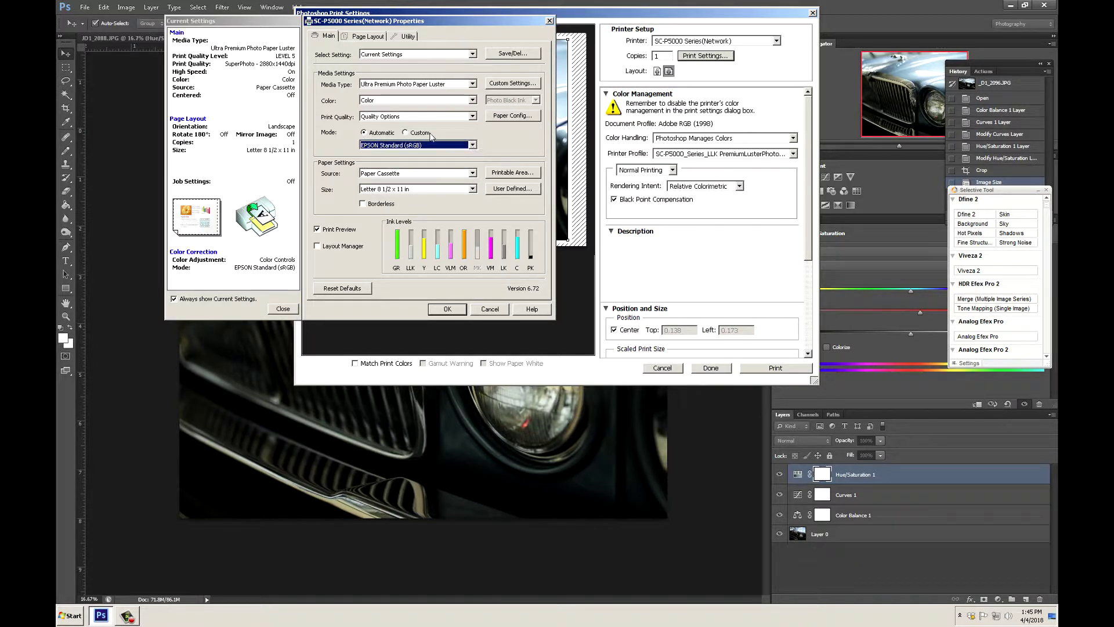
{"action": "left_click", "coordinate": [405, 132]}
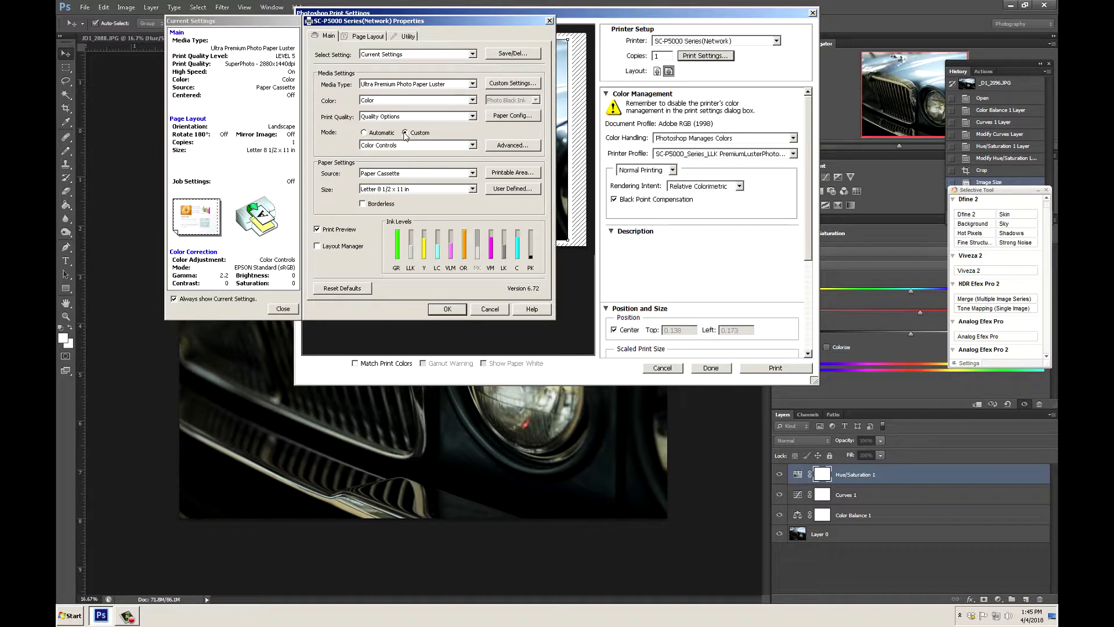
{"action": "left_click", "coordinate": [473, 145]}
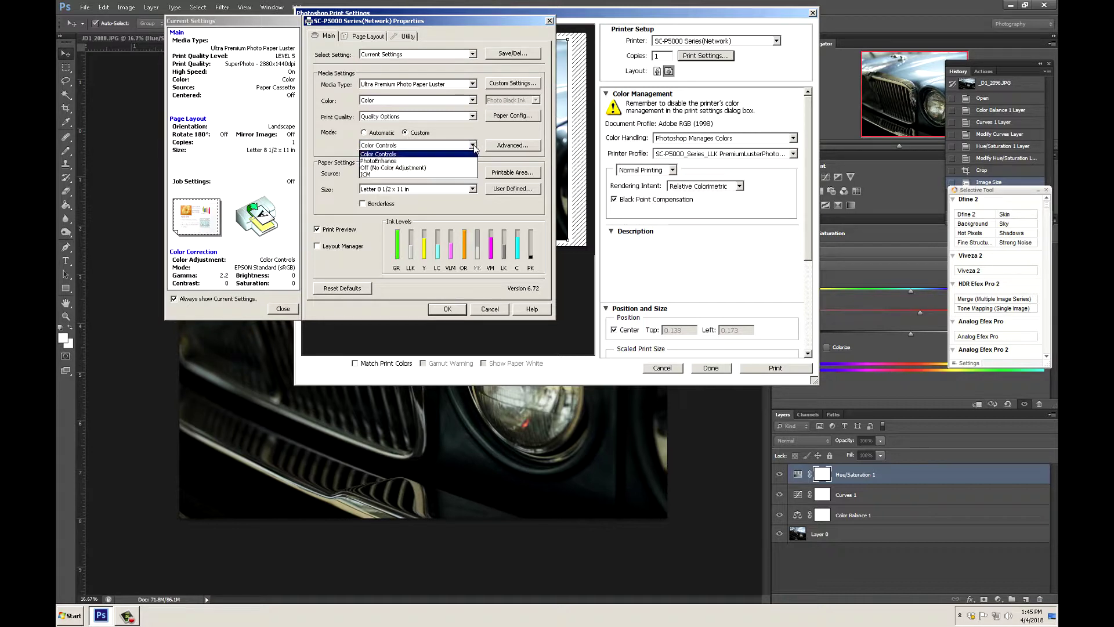
{"action": "left_click", "coordinate": [424, 168]}
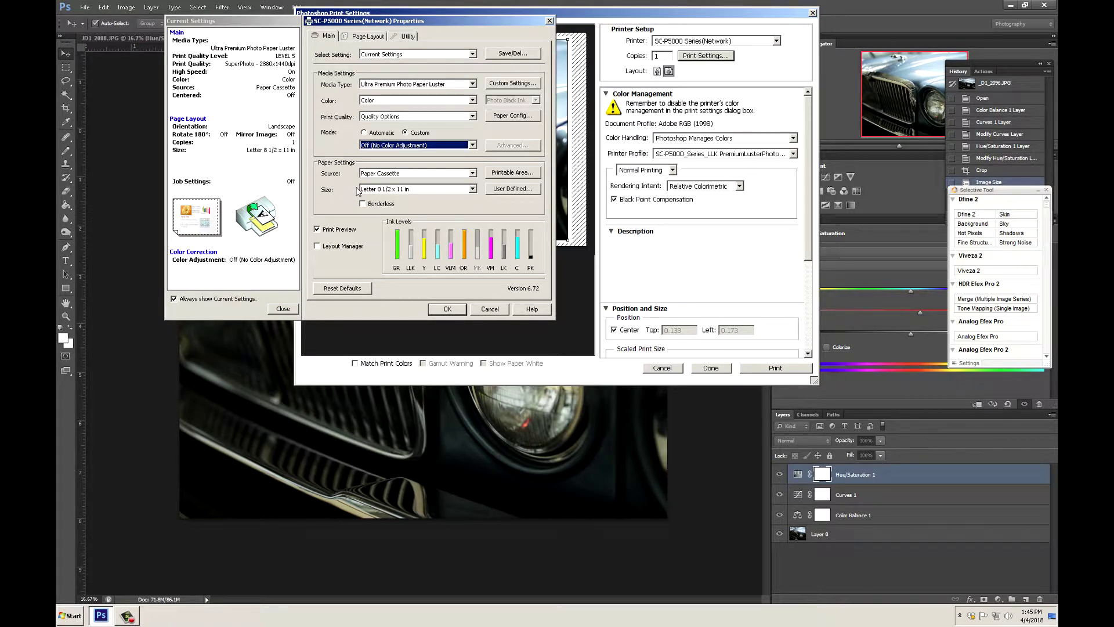
{"action": "left_click", "coordinate": [473, 174]}
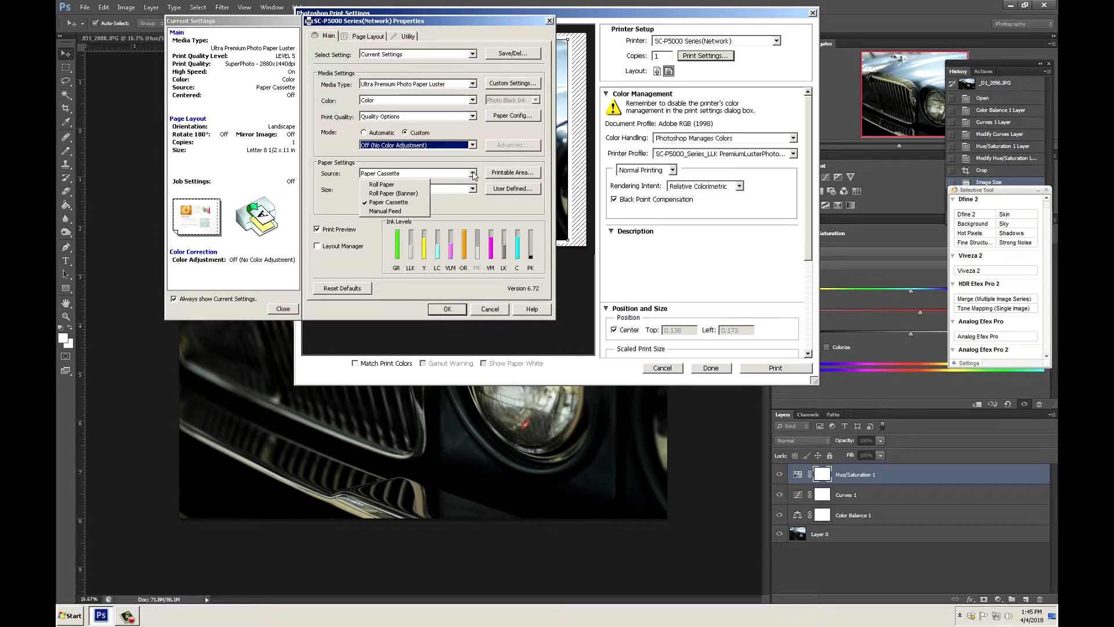
{"action": "left_click", "coordinate": [395, 202]}
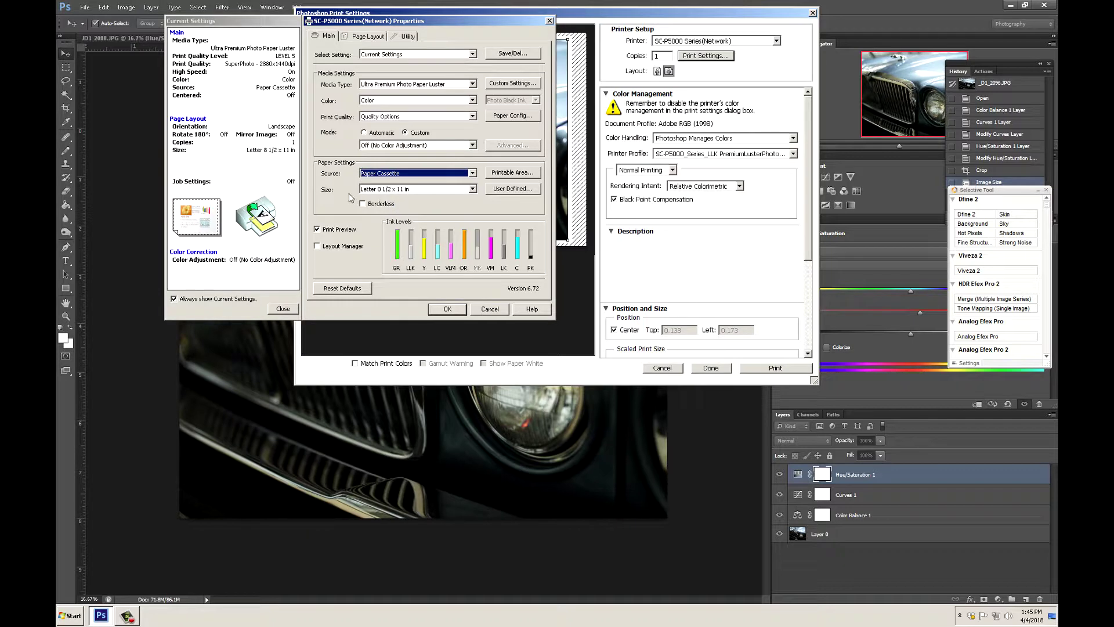
{"action": "left_click", "coordinate": [473, 190]}
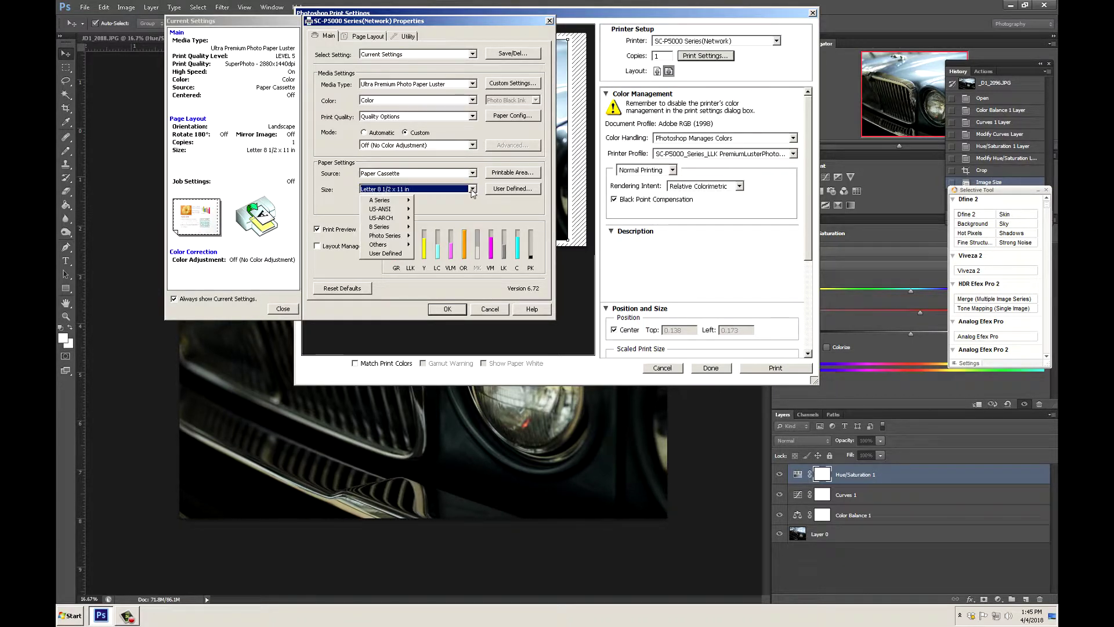
Step: Select Letter 8 1/2 x 11 in paper, leave the media type as is, and accept the driver settings
{"action": "mouse_move", "coordinate": [393, 203]}
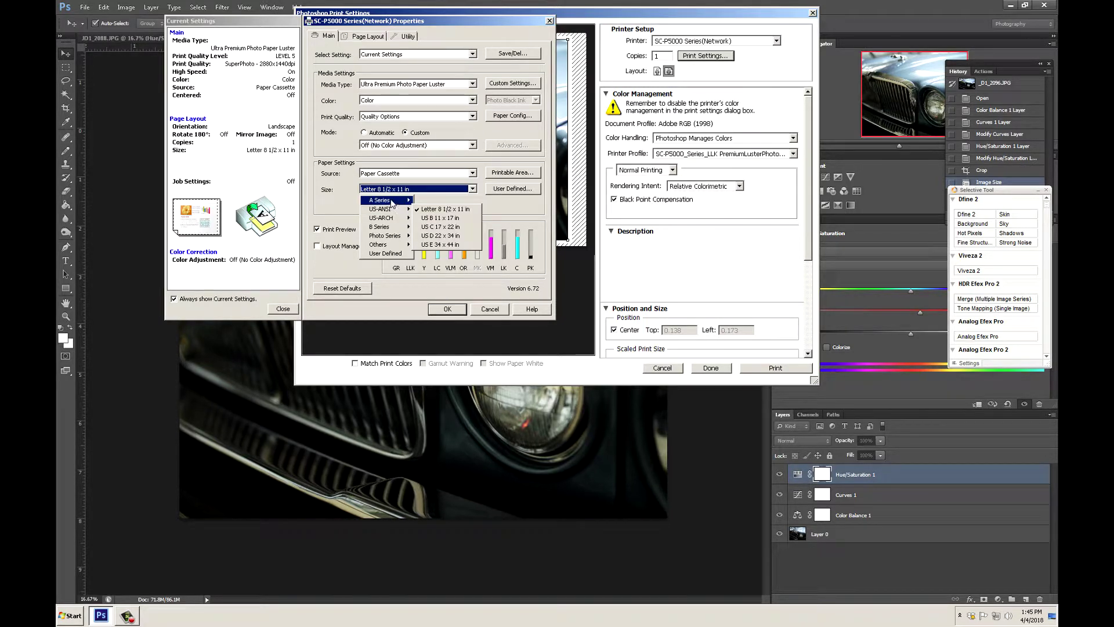
{"action": "left_click", "coordinate": [438, 210]}
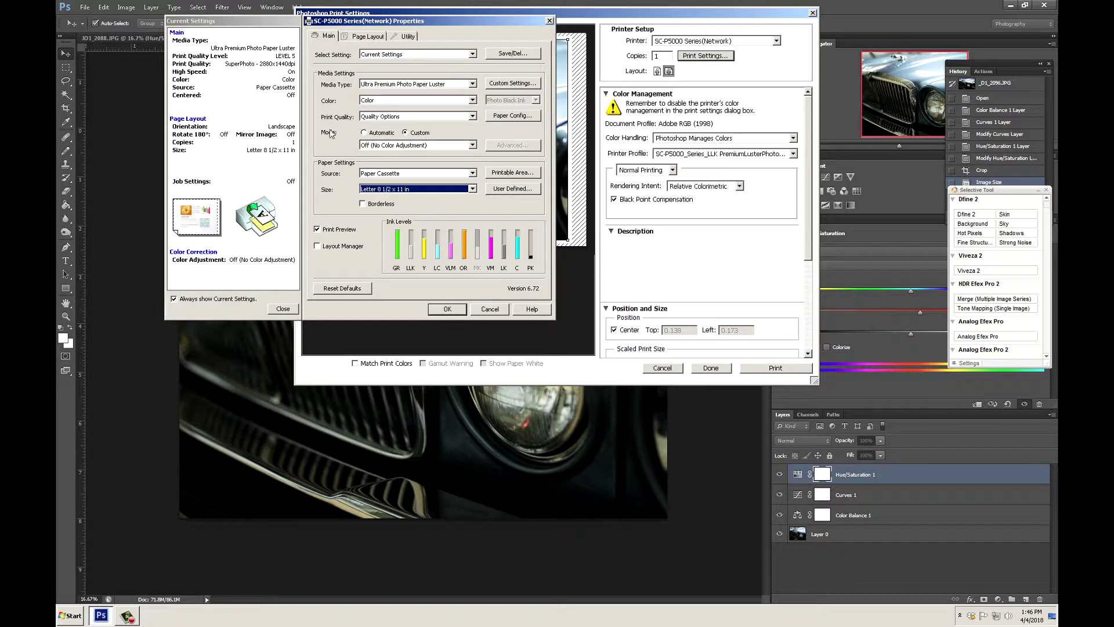
{"action": "left_click", "coordinate": [473, 85]}
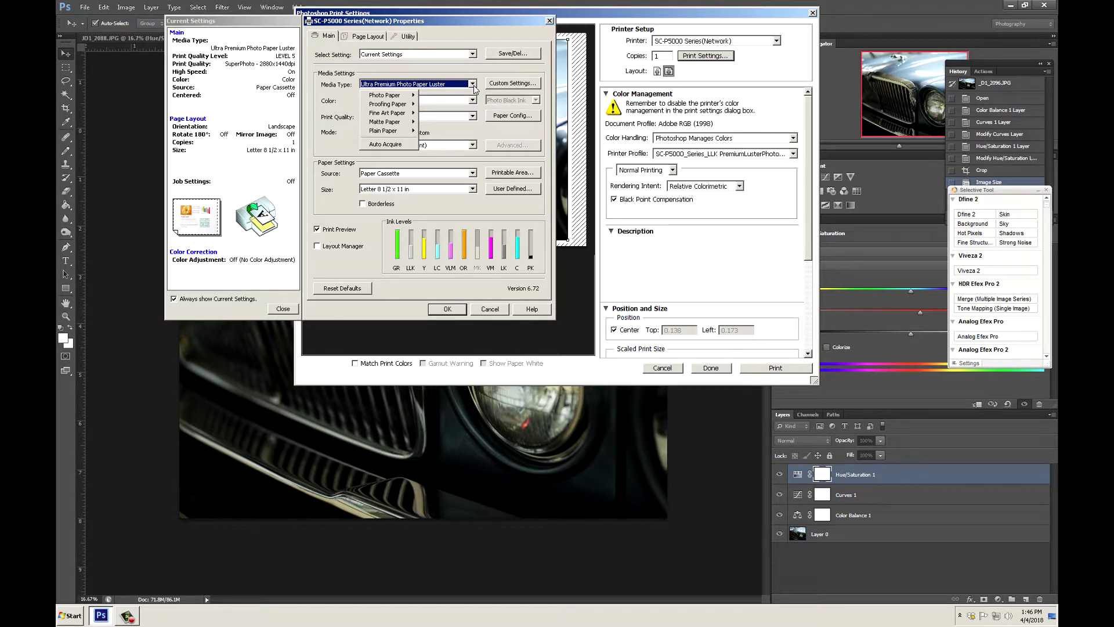
{"action": "left_click", "coordinate": [473, 85]}
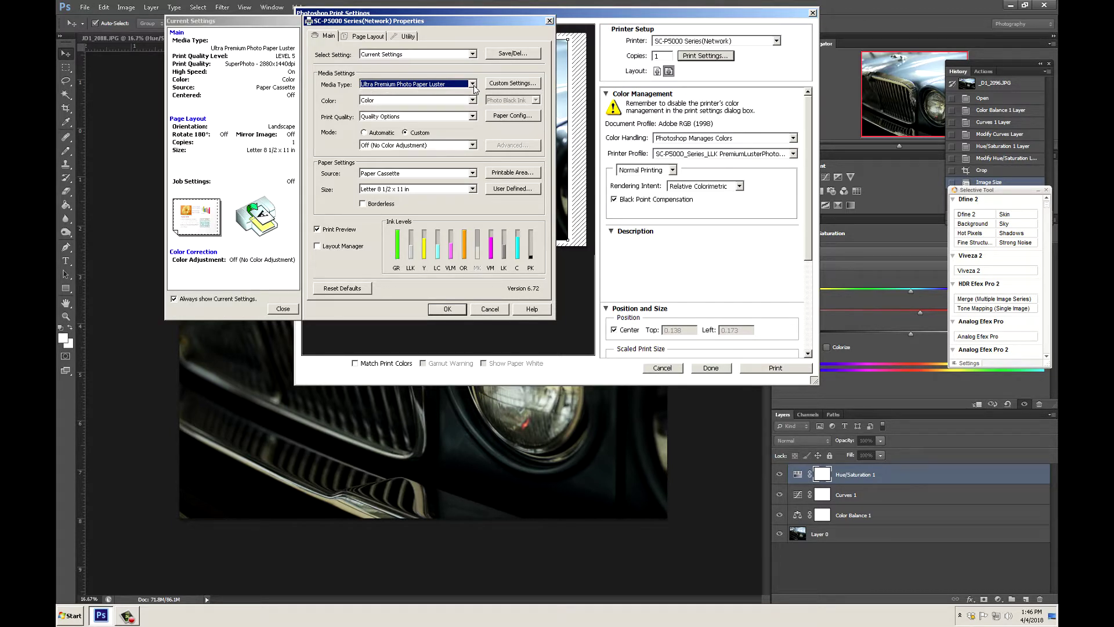
{"action": "left_click", "coordinate": [445, 309]}
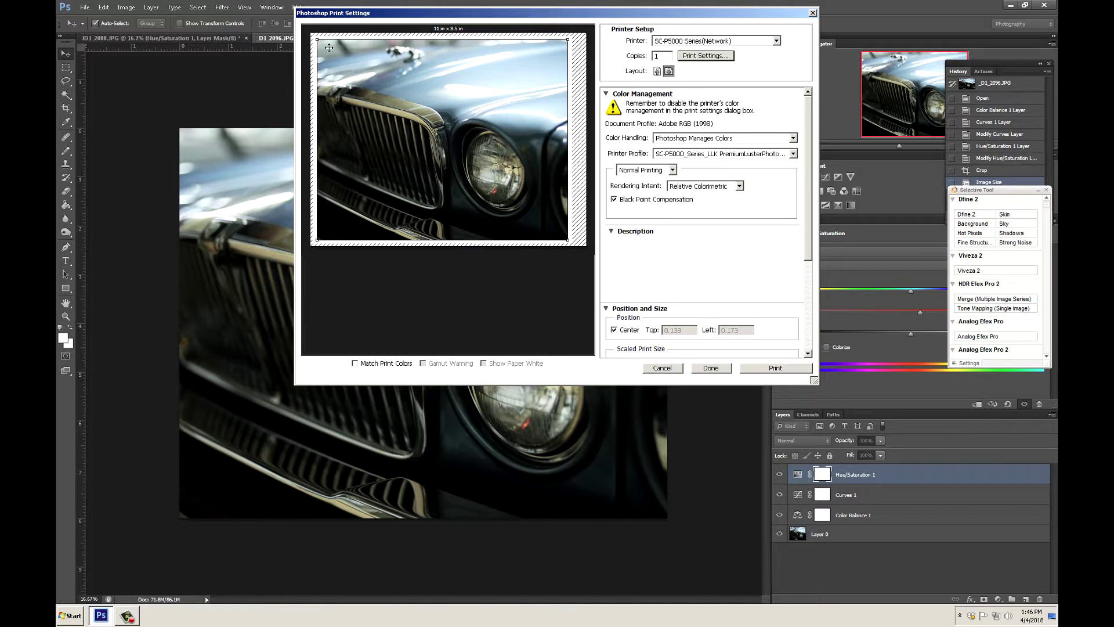
Step: Keep Normal Printing mode and the Relative Colorimetric rendering intent
{"action": "left_click", "coordinate": [673, 171]}
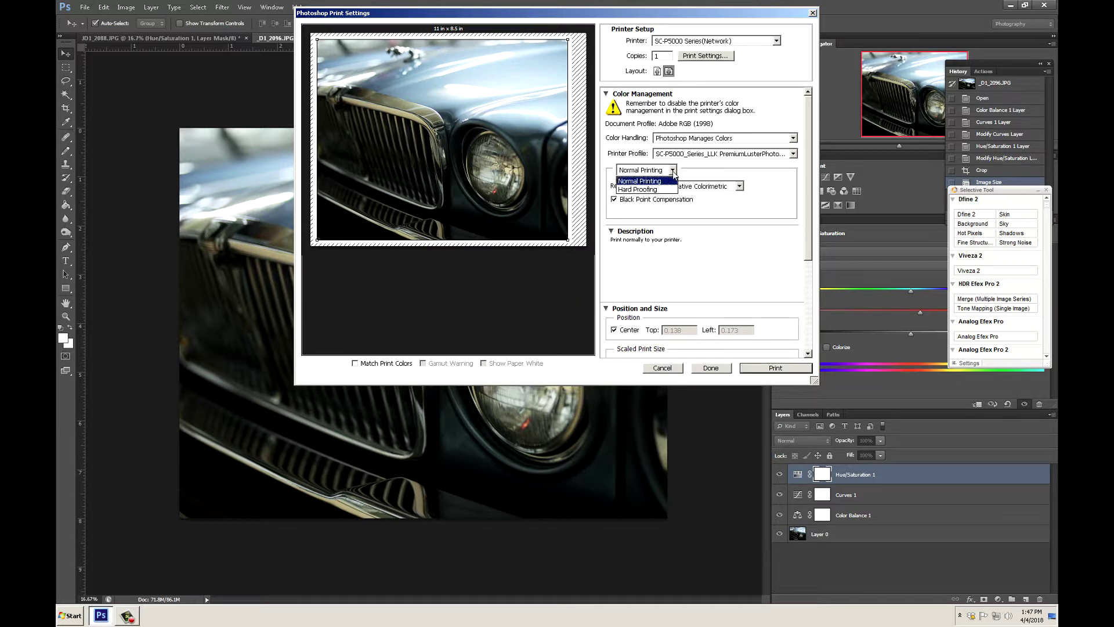
{"action": "left_click", "coordinate": [673, 172]}
{"action": "left_click", "coordinate": [740, 186]}
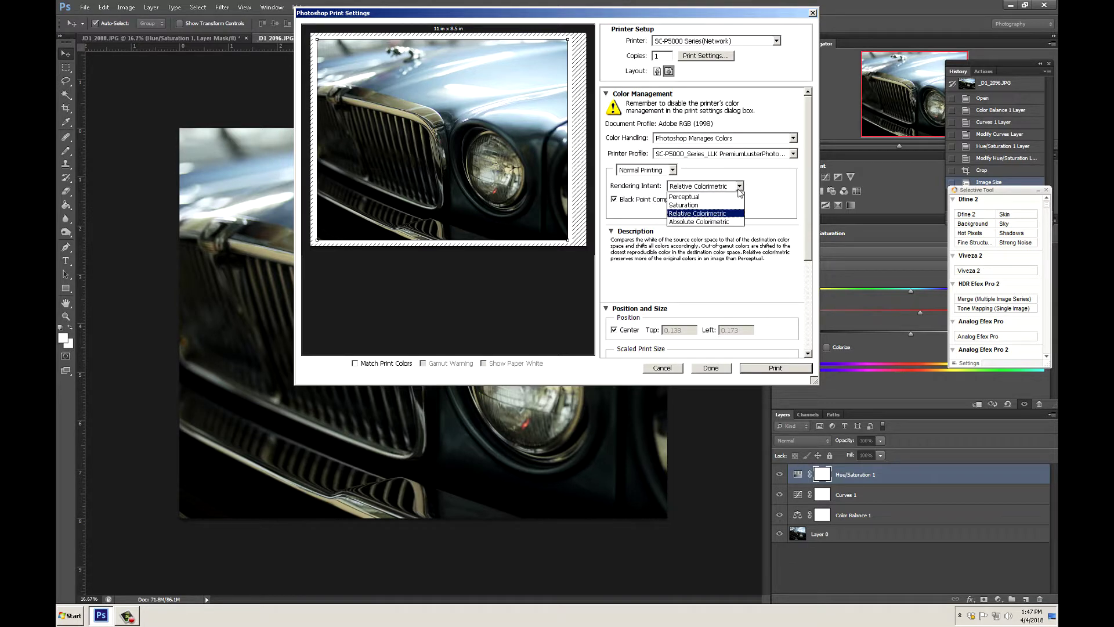
{"action": "left_click", "coordinate": [696, 213]}
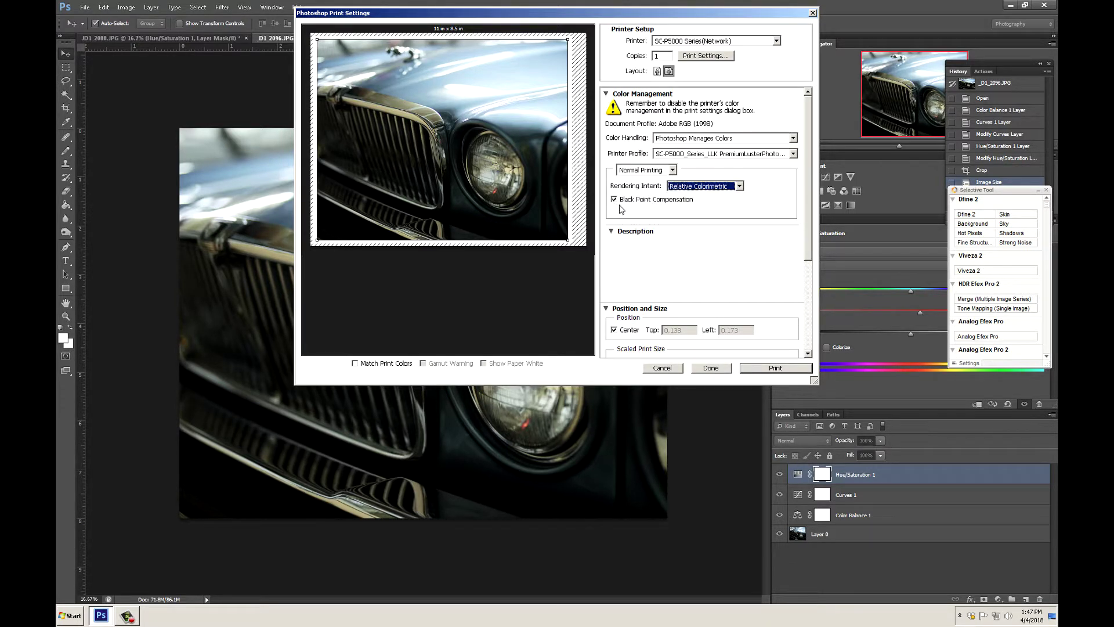
Step: Reopen and close the Epson driver settings, then send the car photo to print
{"action": "left_click", "coordinate": [703, 56]}
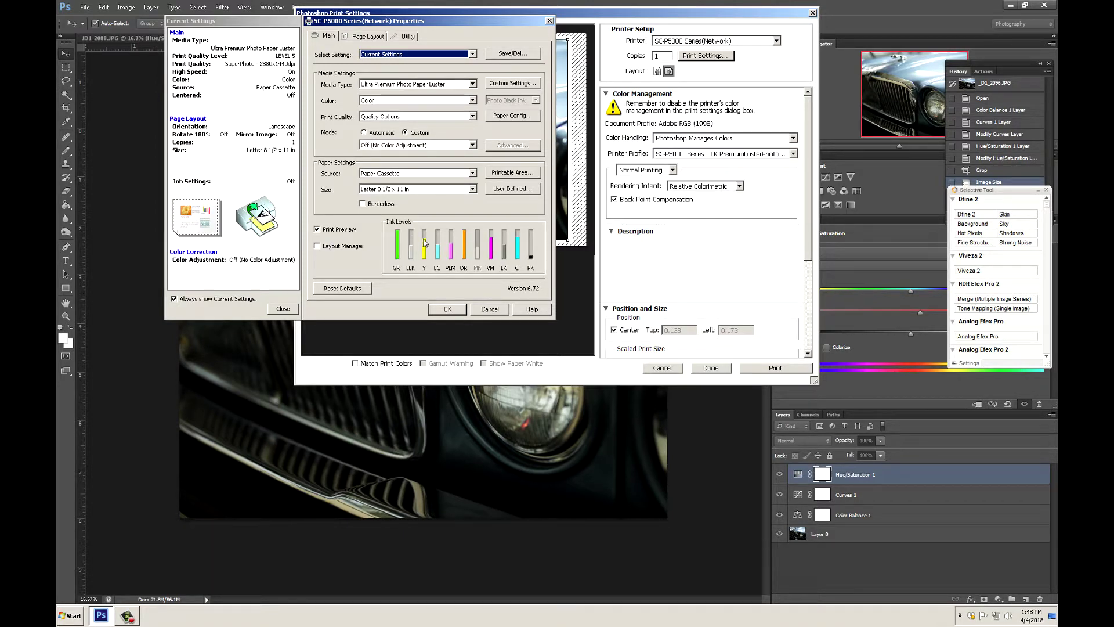
{"action": "left_click", "coordinate": [450, 310]}
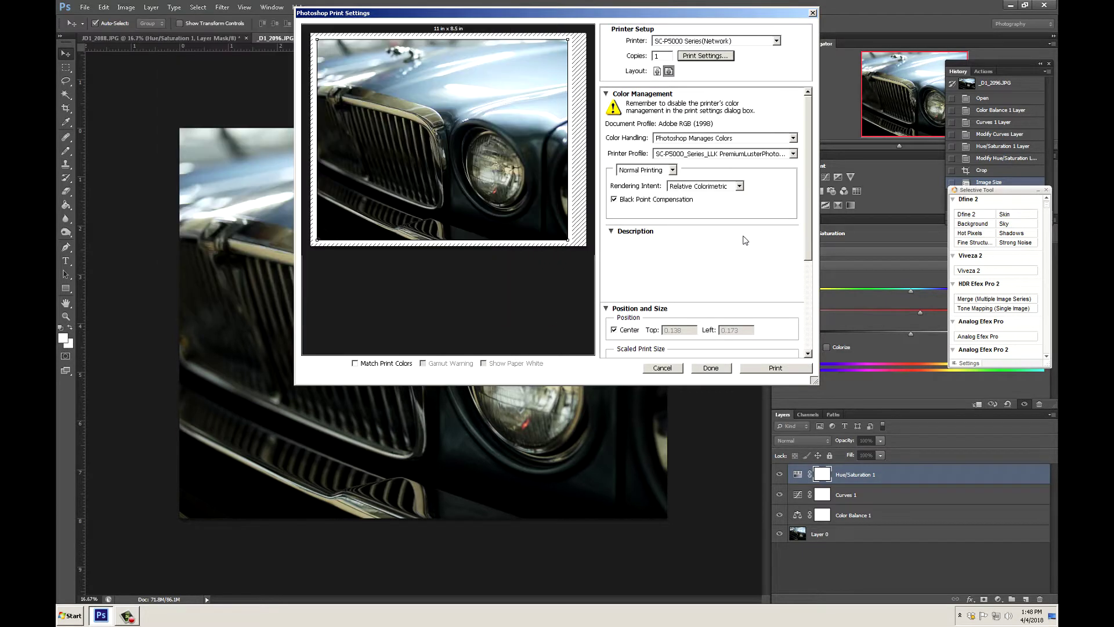
{"action": "left_click", "coordinate": [763, 369]}
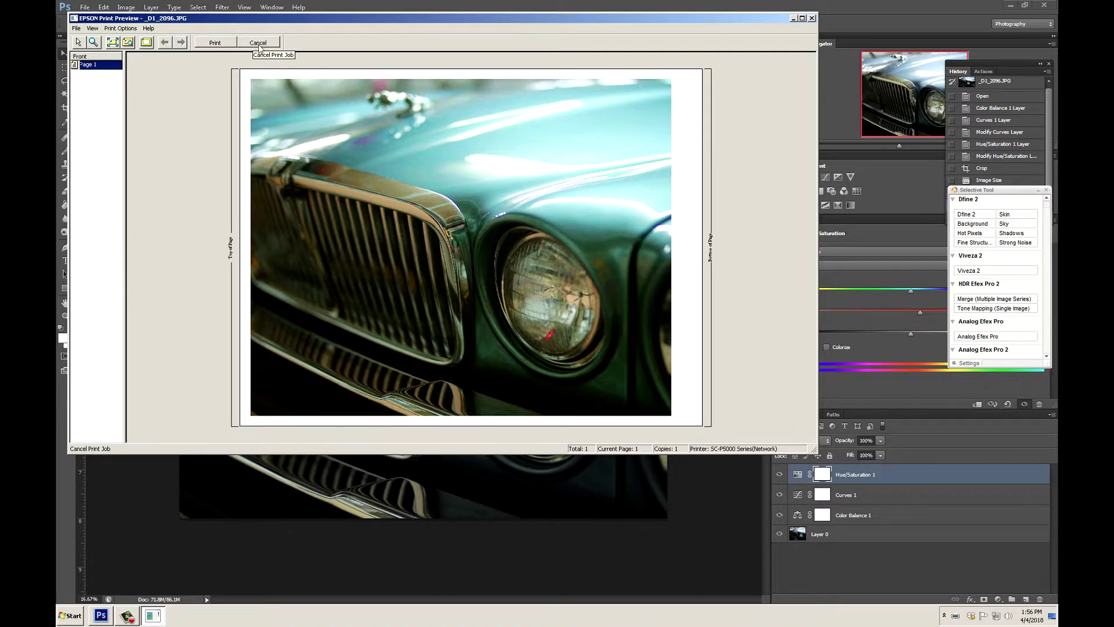
Step: Cancel the print job from the Epson Print Preview after reviewing the letter-size preview
{"action": "left_click", "coordinate": [258, 45]}
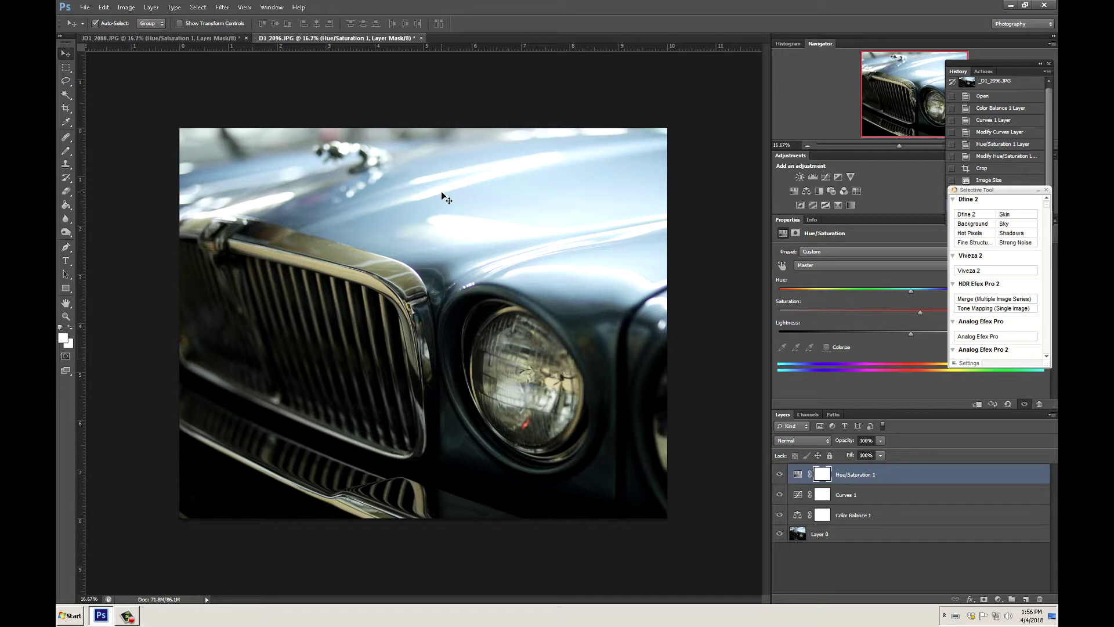
Step: Without resampling, change the resolution to 280 pixels/inch so the photo becomes 20 × 16 inches
{"action": "left_click", "coordinate": [125, 8]}
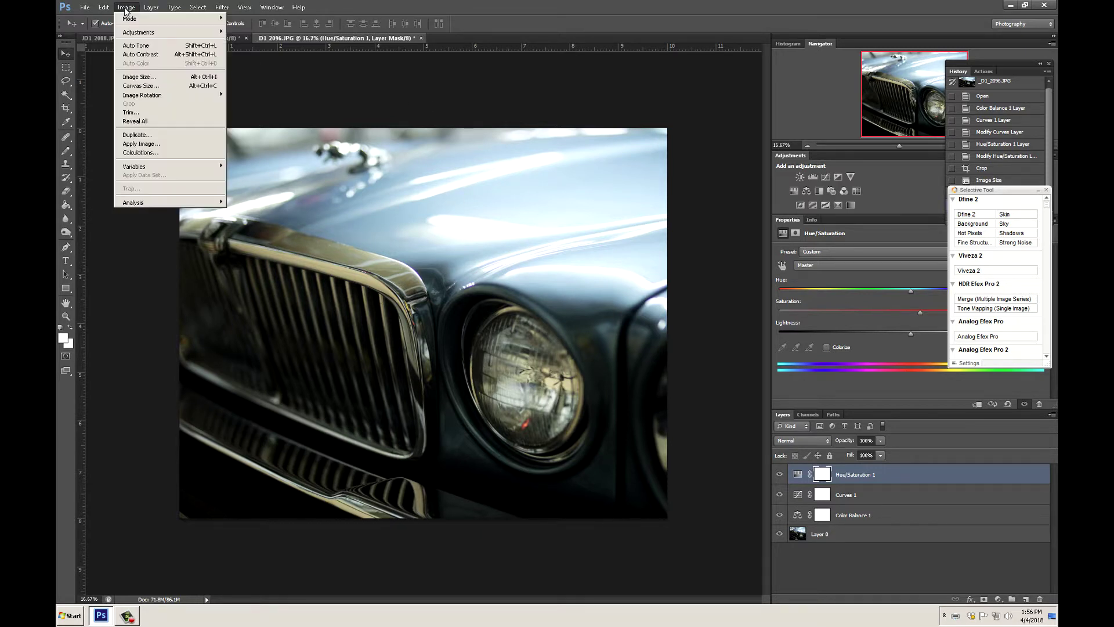
{"action": "left_click", "coordinate": [140, 77]}
{"action": "double_click", "coordinate": [540, 233]}
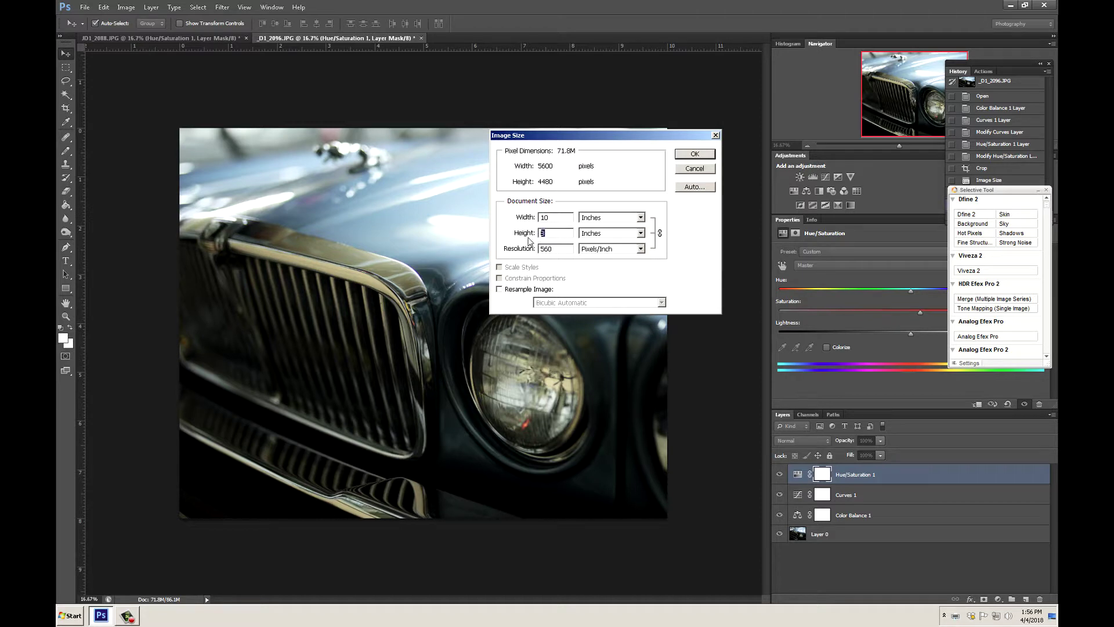
{"action": "double_click", "coordinate": [551, 249]}
{"action": "type", "text": "280"}
{"action": "key", "text": "shift+Tab"}
{"action": "left_click", "coordinate": [499, 290]}
{"action": "left_click", "coordinate": [499, 290]}
{"action": "left_click", "coordinate": [695, 154]}
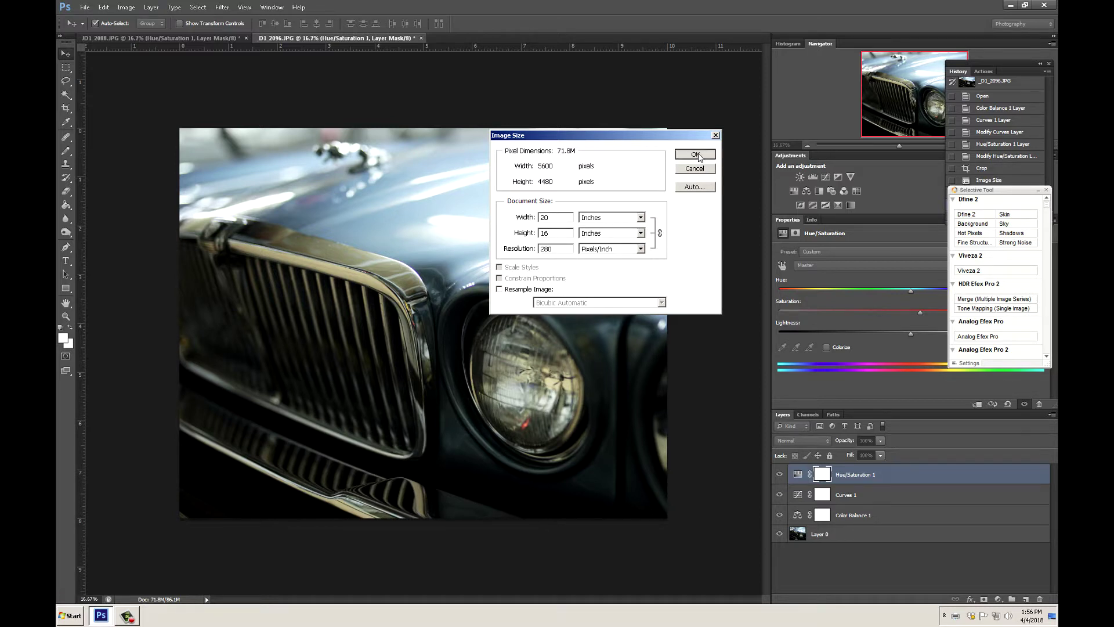
Step: Open Print Settings and choose the SC-P5000_Series_LLK ExhibitionCanvasMatte_MK printer profile
{"action": "left_click", "coordinate": [86, 7]}
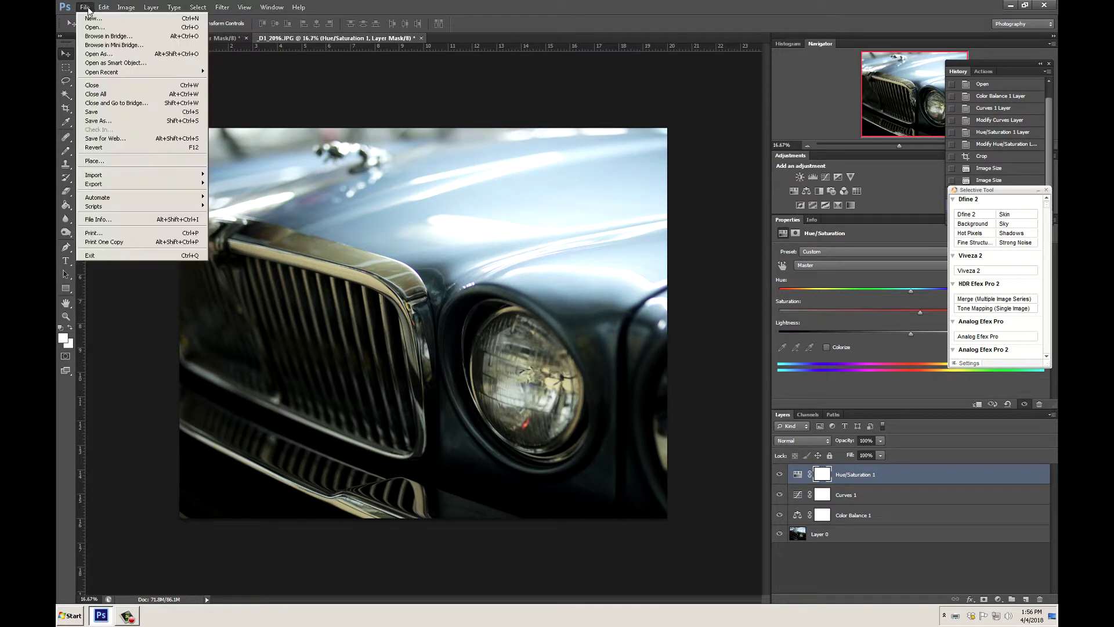
{"action": "left_click", "coordinate": [106, 234]}
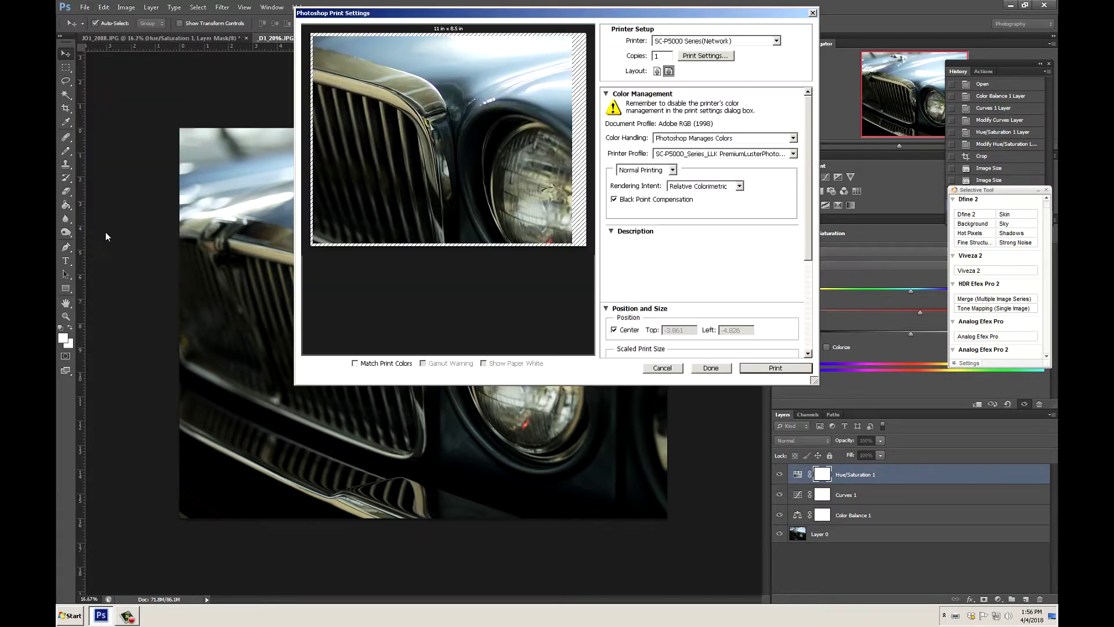
{"action": "left_click", "coordinate": [795, 156]}
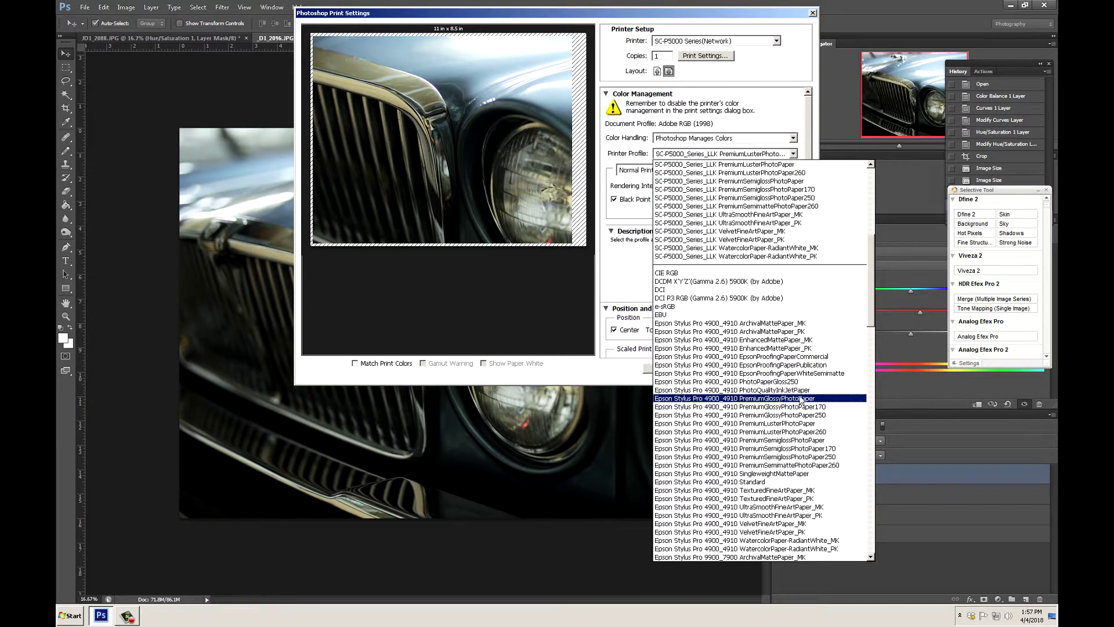
{"action": "scroll", "coordinate": [794, 308], "scroll_direction": "up", "scroll_amount": 10}
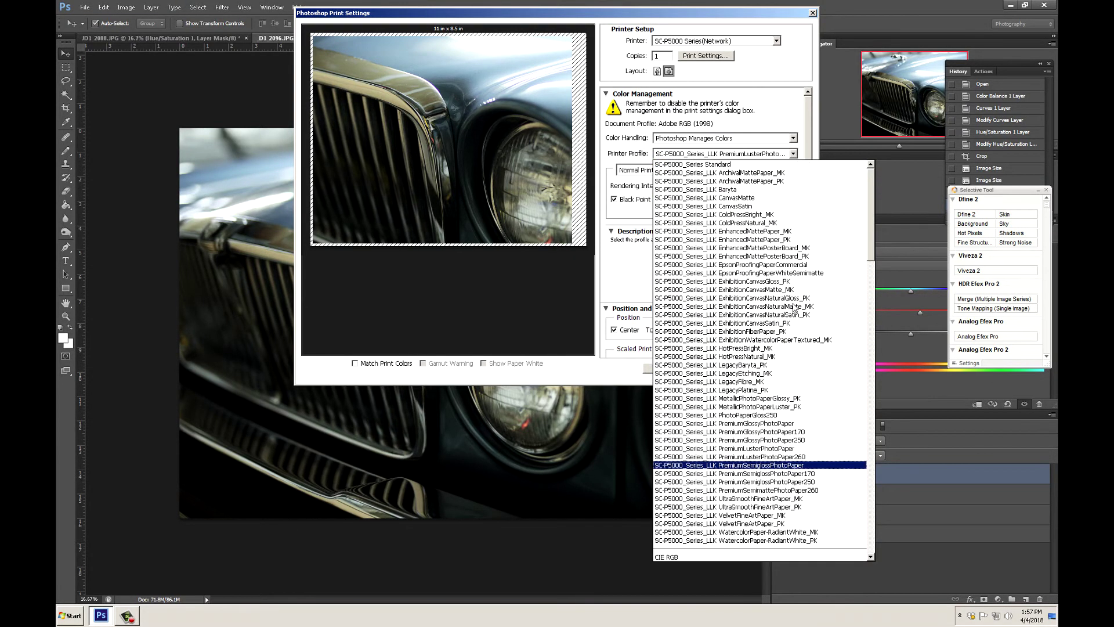
{"action": "left_click", "coordinate": [751, 290]}
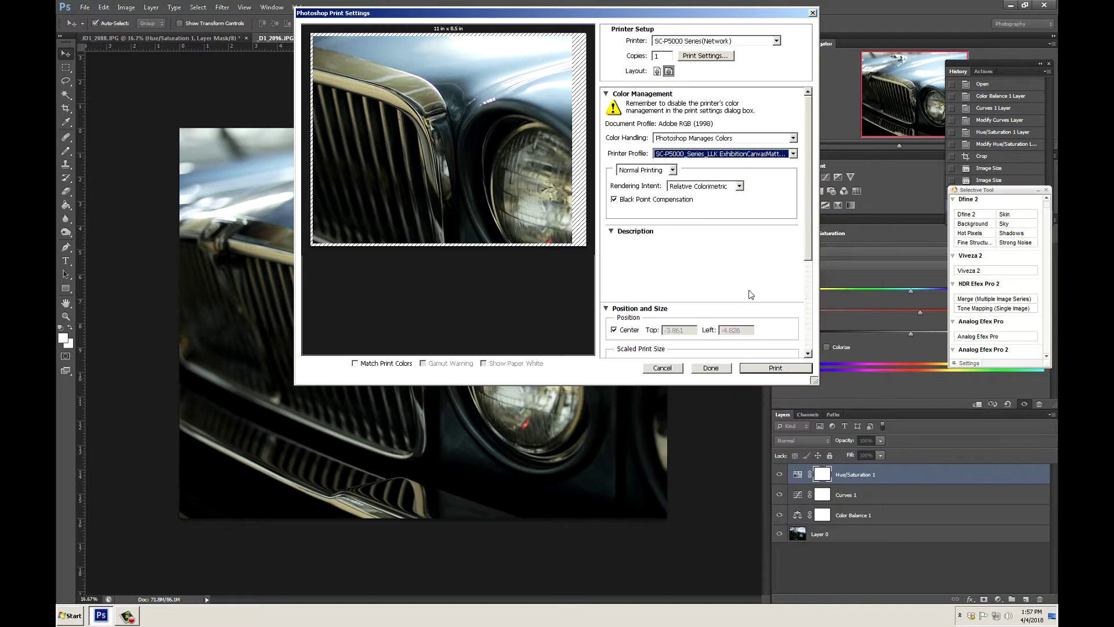
Step: Set the SC-P5000 media type to Fine Art Paper > Exhibition Canvas Matte, accepting the switch to Roll Paper
{"action": "left_click", "coordinate": [702, 59]}
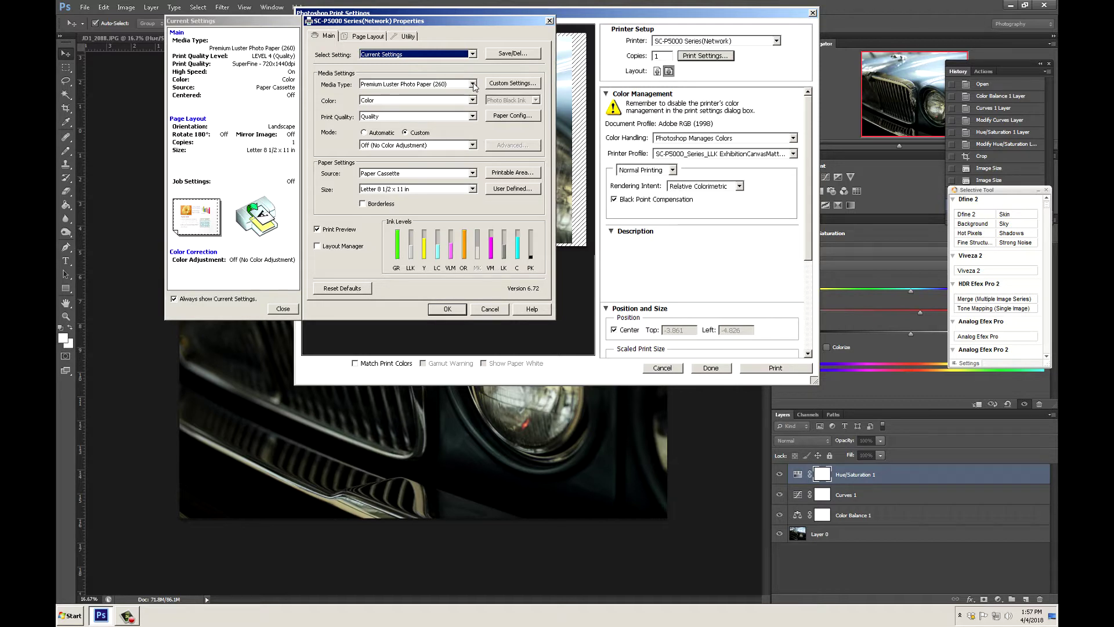
{"action": "left_click", "coordinate": [474, 87]}
{"action": "mouse_move", "coordinate": [400, 107]}
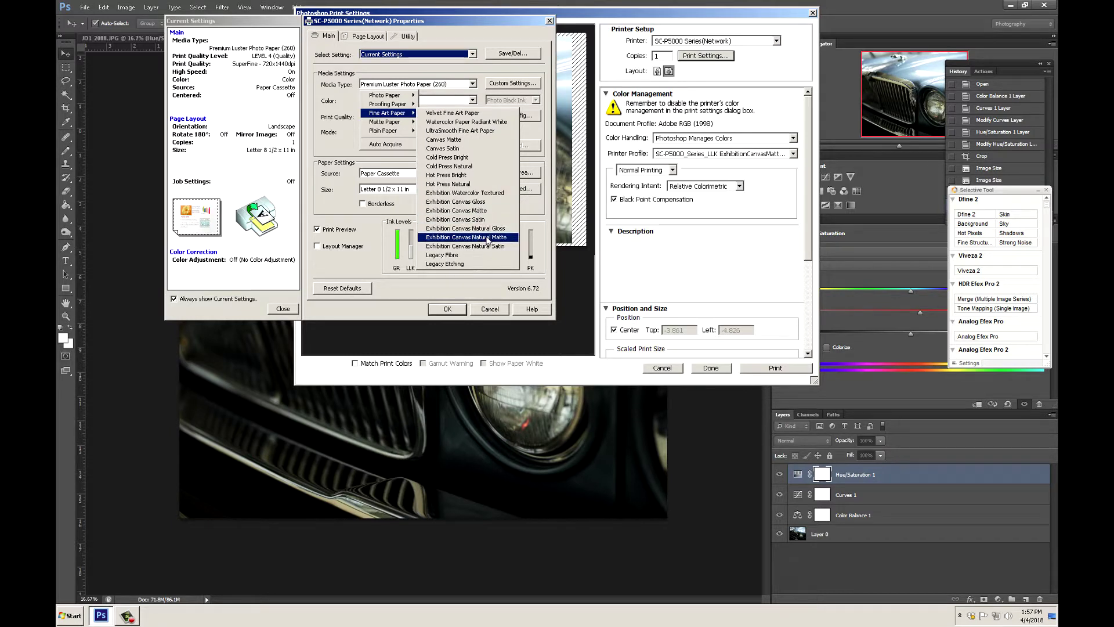
{"action": "left_click", "coordinate": [470, 212]}
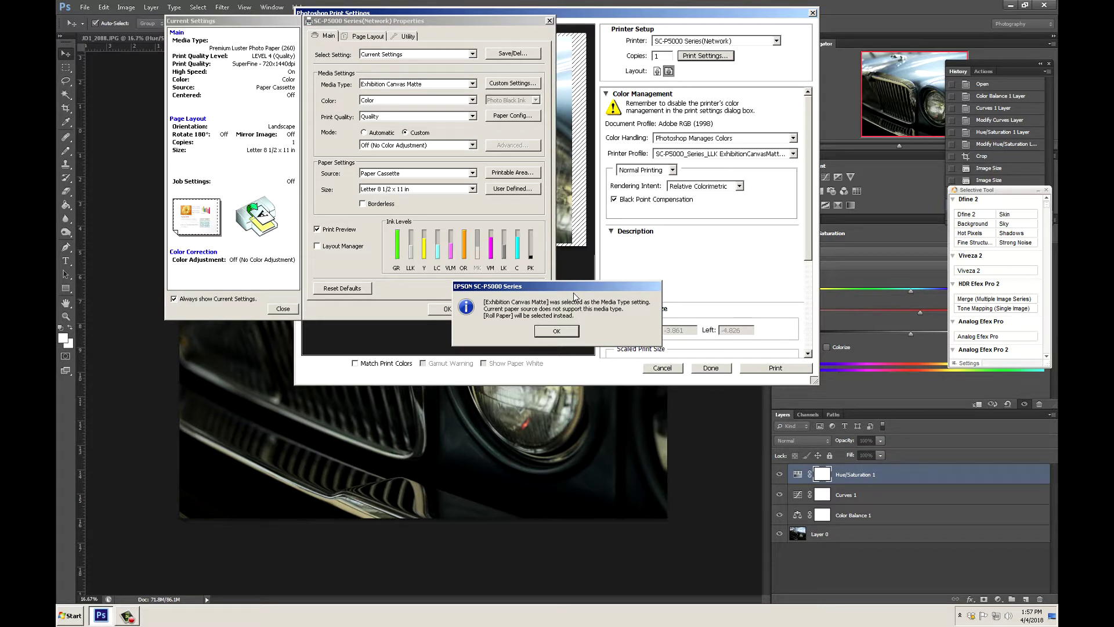
{"action": "left_click", "coordinate": [573, 333]}
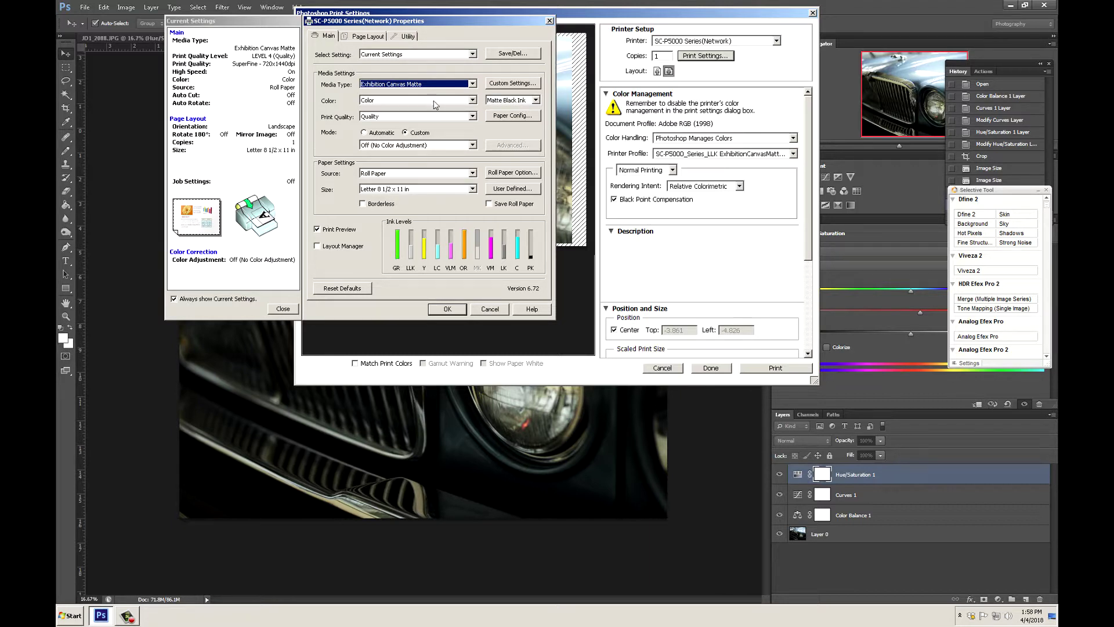
{"action": "left_click", "coordinate": [472, 117]}
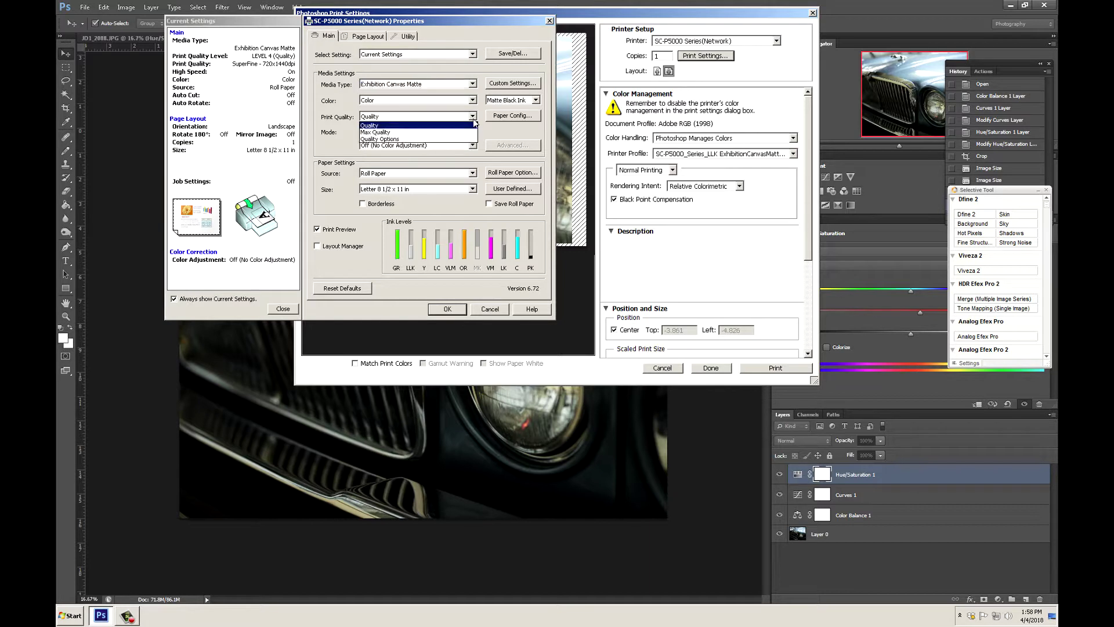
Step: Set Quality Options to level 5 with Edge Smoothing and Finest Detail turned on
{"action": "left_click", "coordinate": [443, 140]}
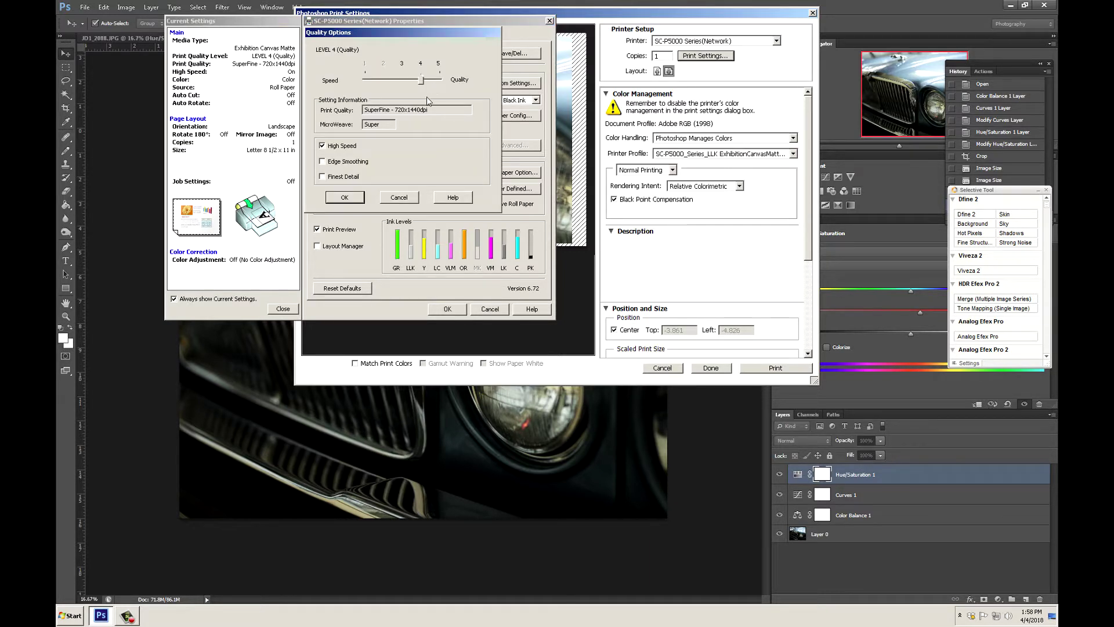
{"action": "left_click_drag", "start_coordinate": [422, 80], "coordinate": [440, 80]}
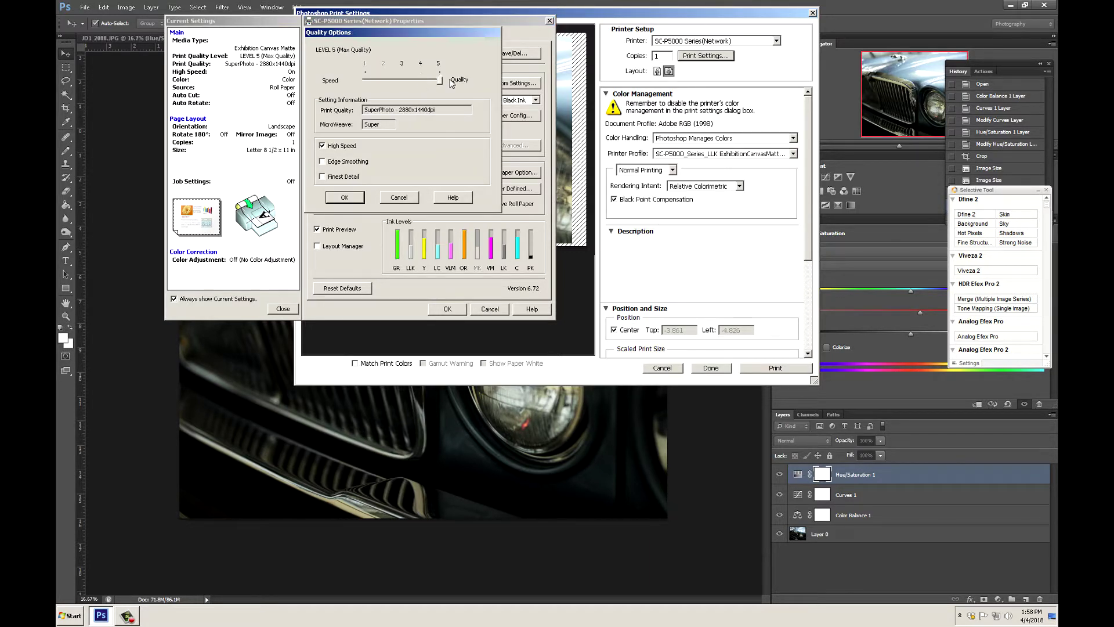
{"action": "left_click", "coordinate": [323, 162]}
{"action": "left_click", "coordinate": [323, 177]}
{"action": "left_click", "coordinate": [344, 197]}
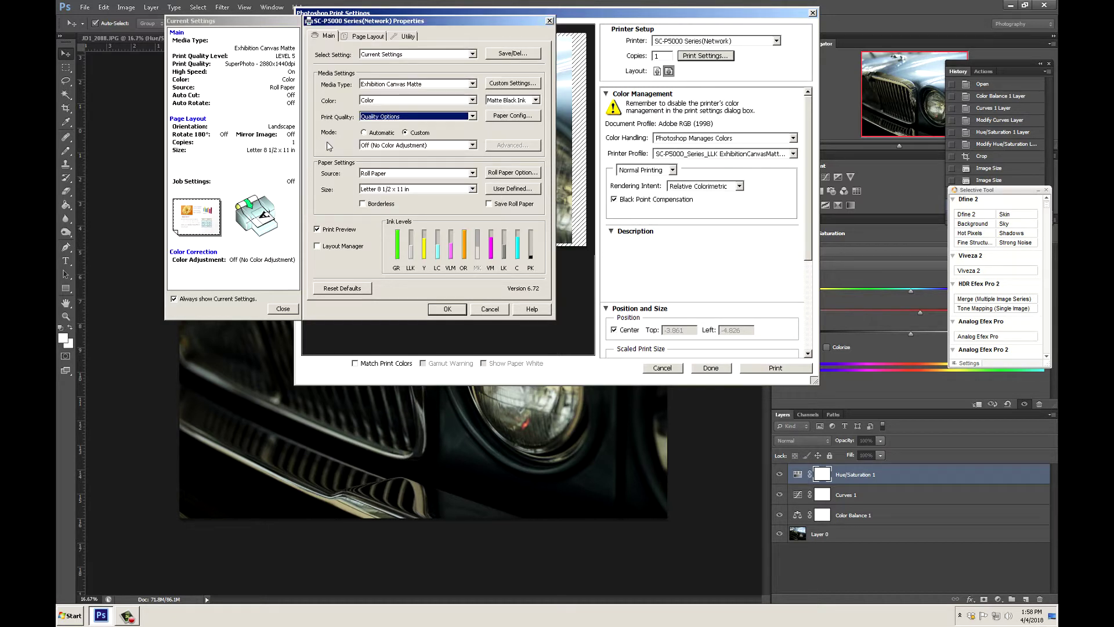
Step: Keep colour adjustment Off and Roll Paper as the paper source
{"action": "left_click", "coordinate": [472, 145]}
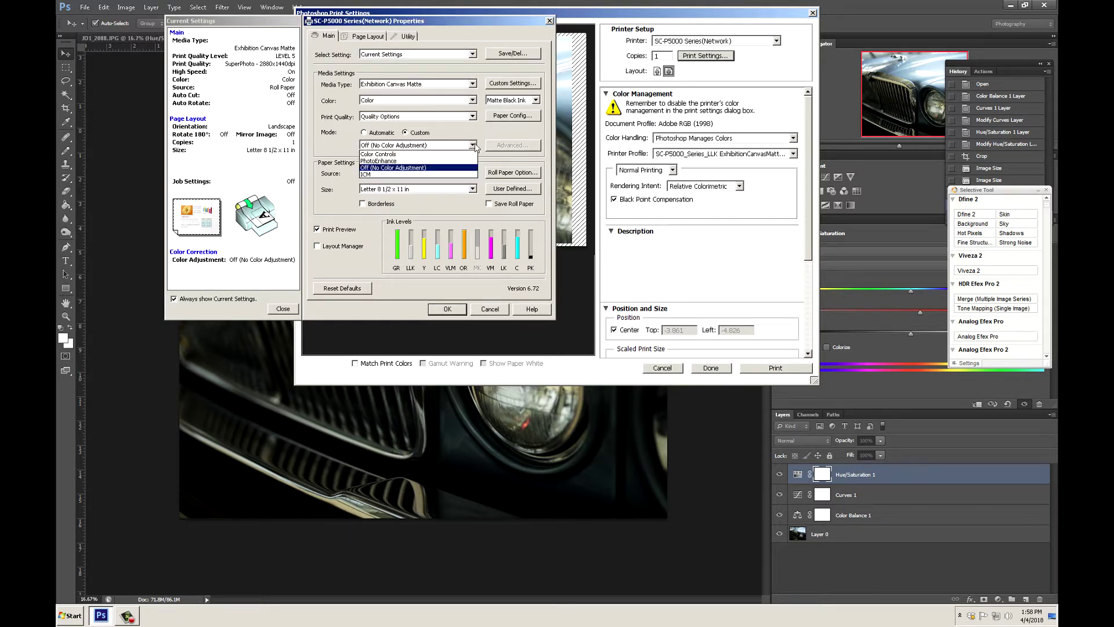
{"action": "left_click", "coordinate": [474, 146]}
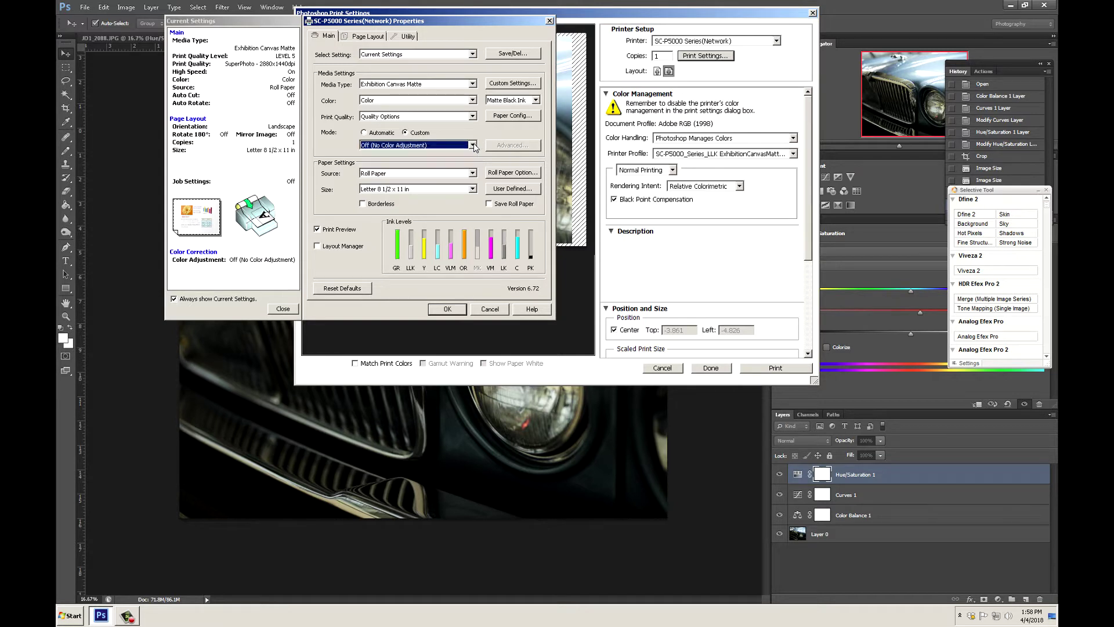
{"action": "left_click", "coordinate": [473, 173]}
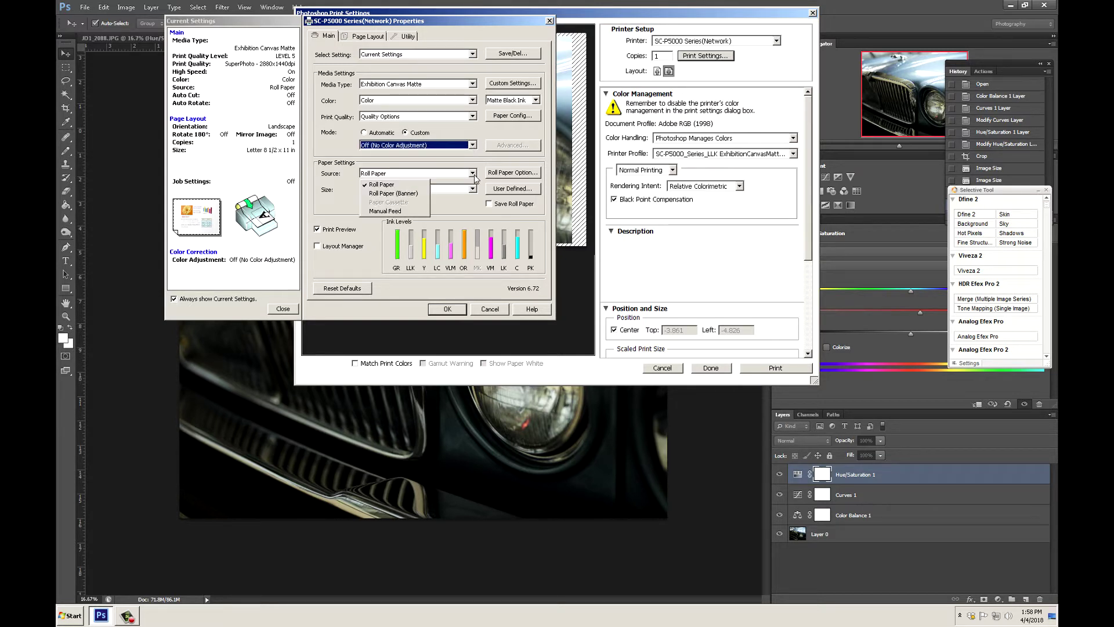
{"action": "left_click", "coordinate": [475, 175]}
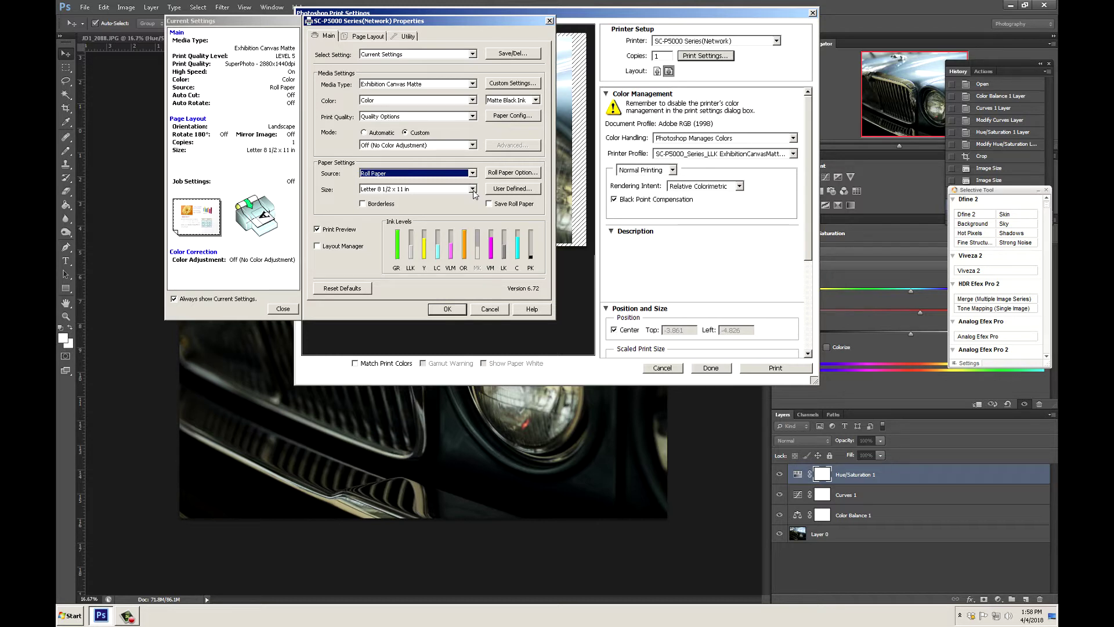
{"action": "left_click", "coordinate": [473, 190]}
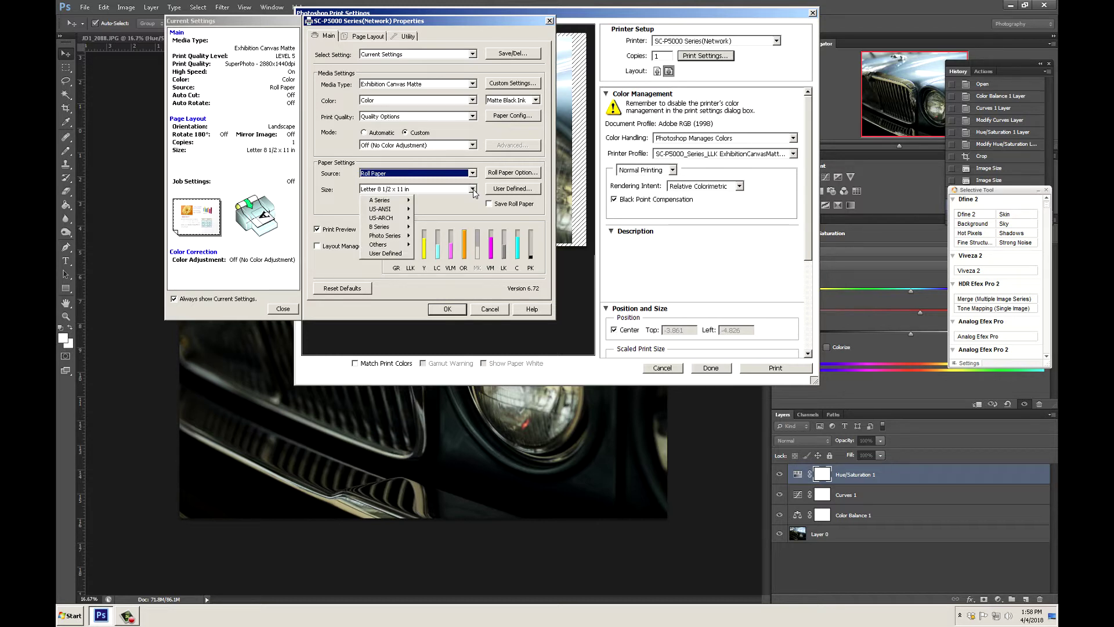
Step: Choose US-ANSI US C 17 x 22 in as the paper size and confirm the driver settings
{"action": "mouse_move", "coordinate": [396, 203]}
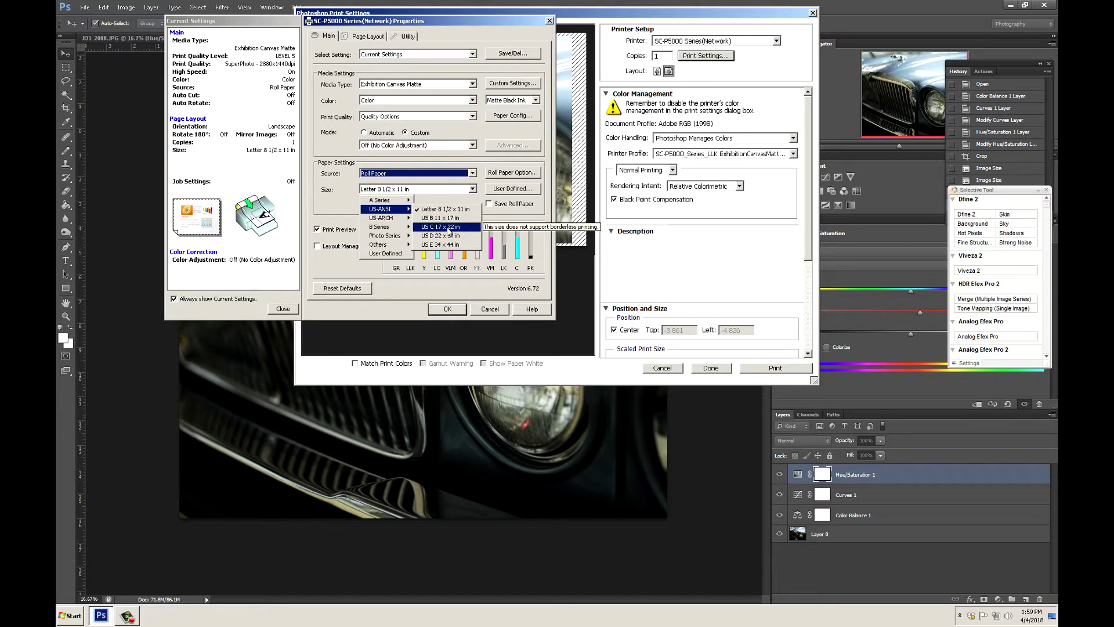
{"action": "left_click", "coordinate": [448, 228]}
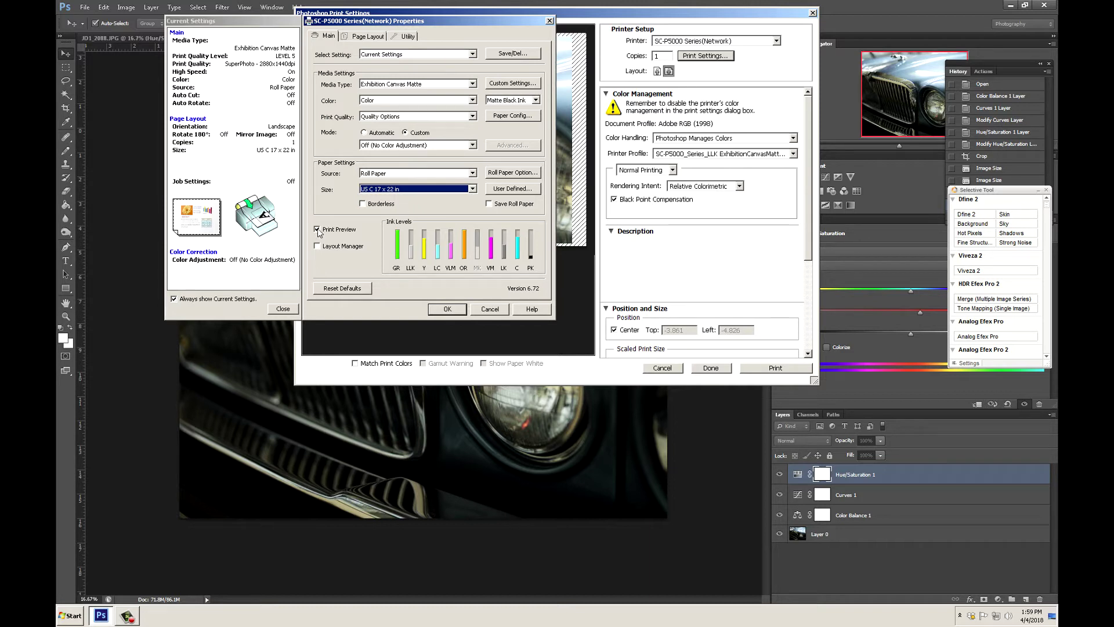
{"action": "left_click", "coordinate": [448, 309]}
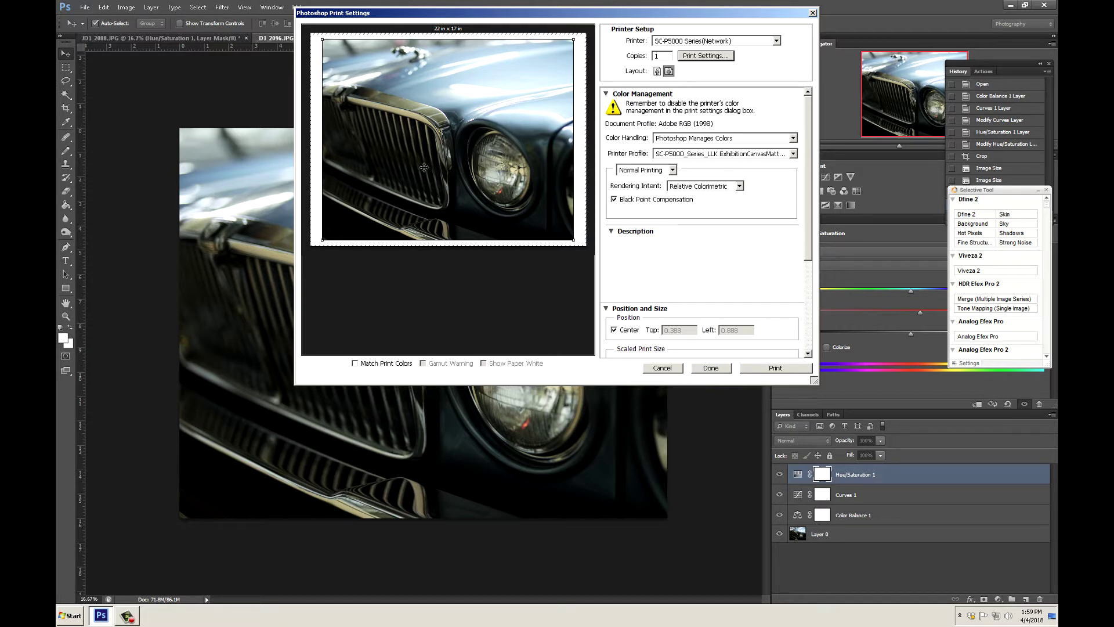
Step: Preview the car on 22 x 17 in paper in EPSON Print Preview, then cancel without printing
{"action": "left_click", "coordinate": [775, 367]}
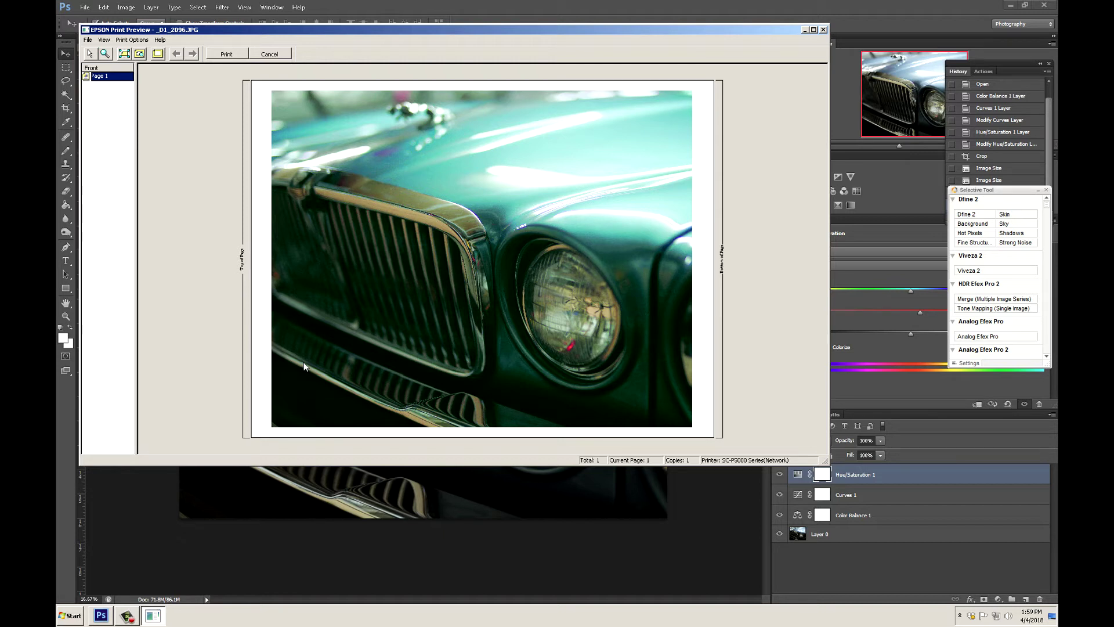
{"action": "left_click", "coordinate": [273, 56]}
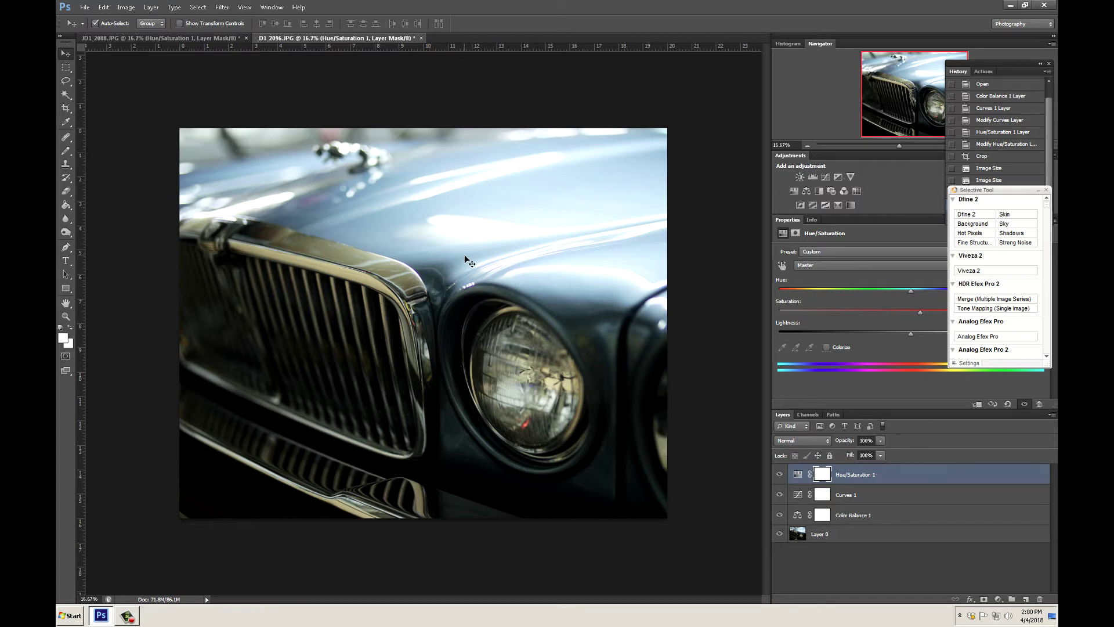
Step: Review Color Settings, cancel without changes, and go back to the File menu to reopen Print
{"action": "left_click", "coordinate": [104, 7]}
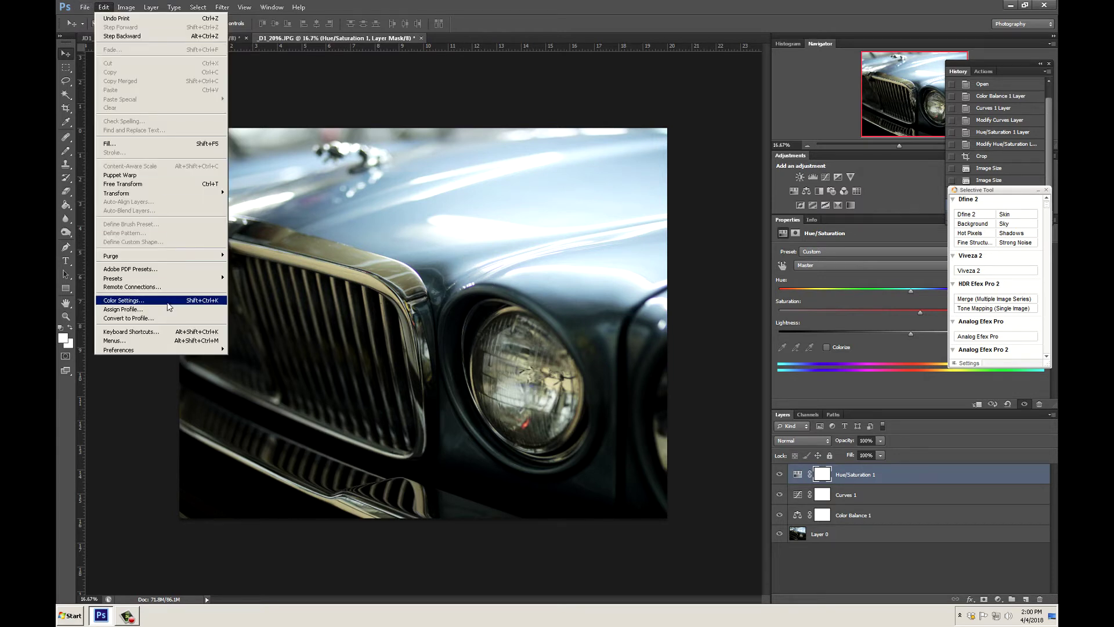
{"action": "left_click", "coordinate": [122, 300]}
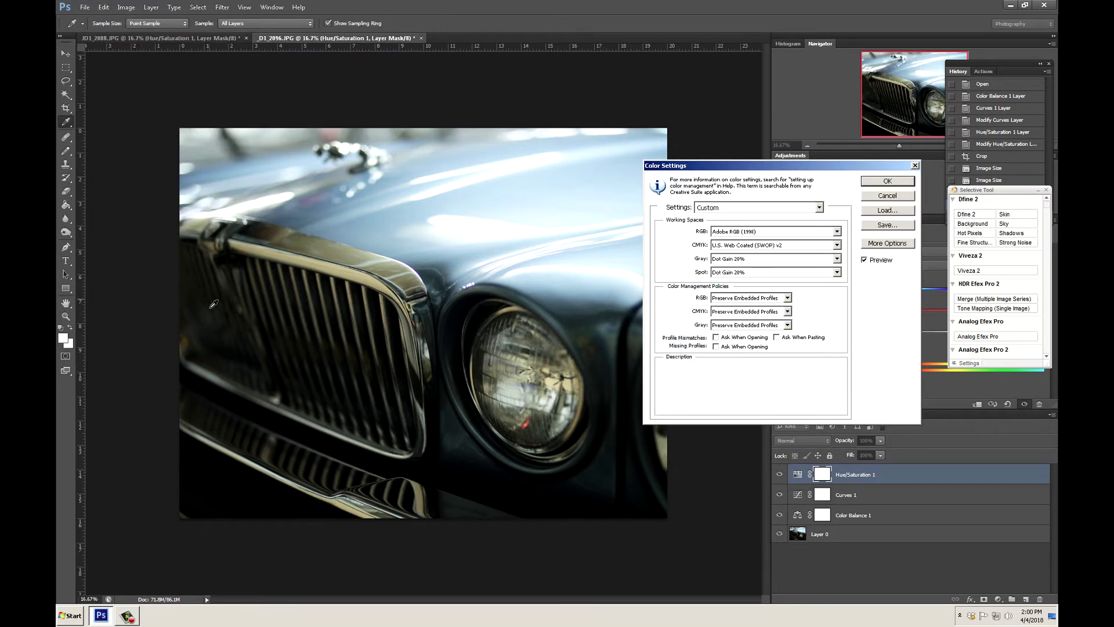
{"action": "left_click", "coordinate": [888, 196]}
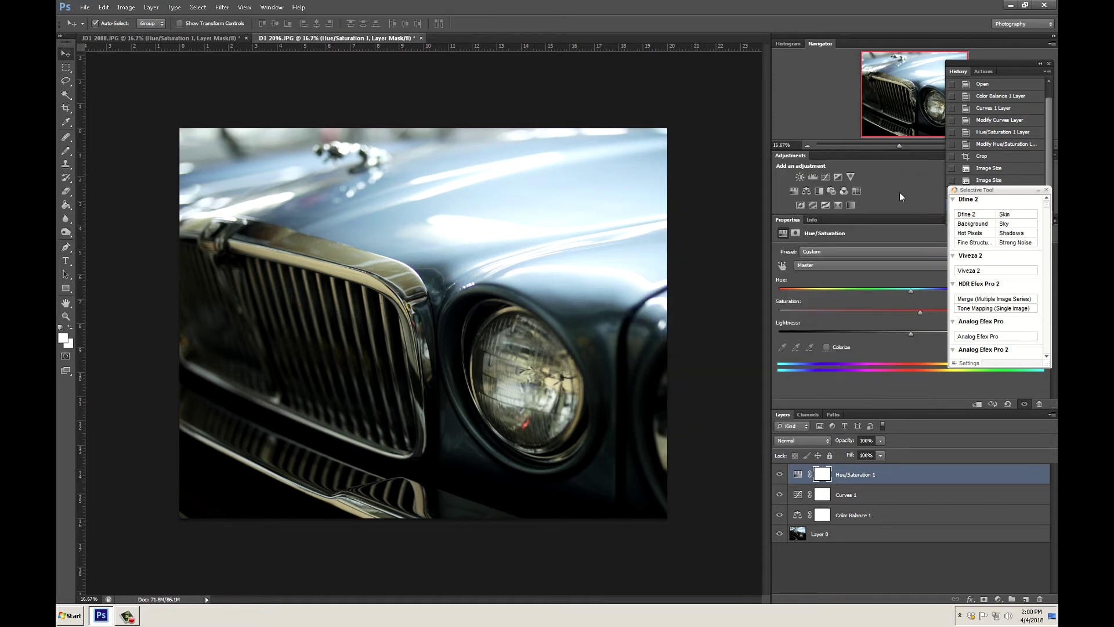
{"action": "left_click", "coordinate": [84, 7]}
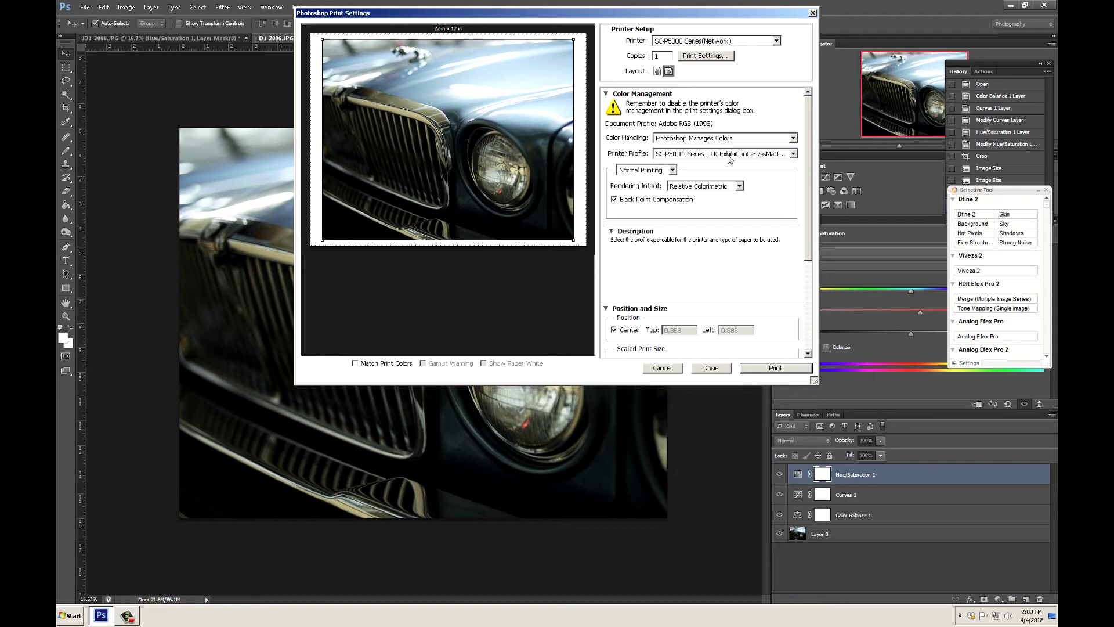
{"action": "left_click", "coordinate": [703, 56]}
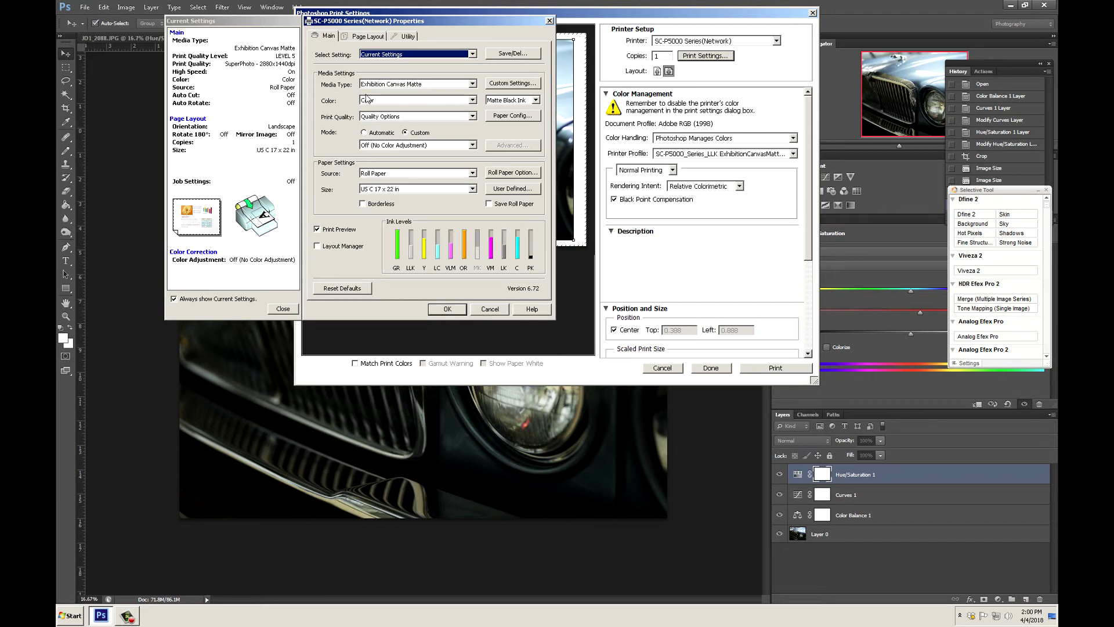
{"action": "left_click", "coordinate": [454, 312]}
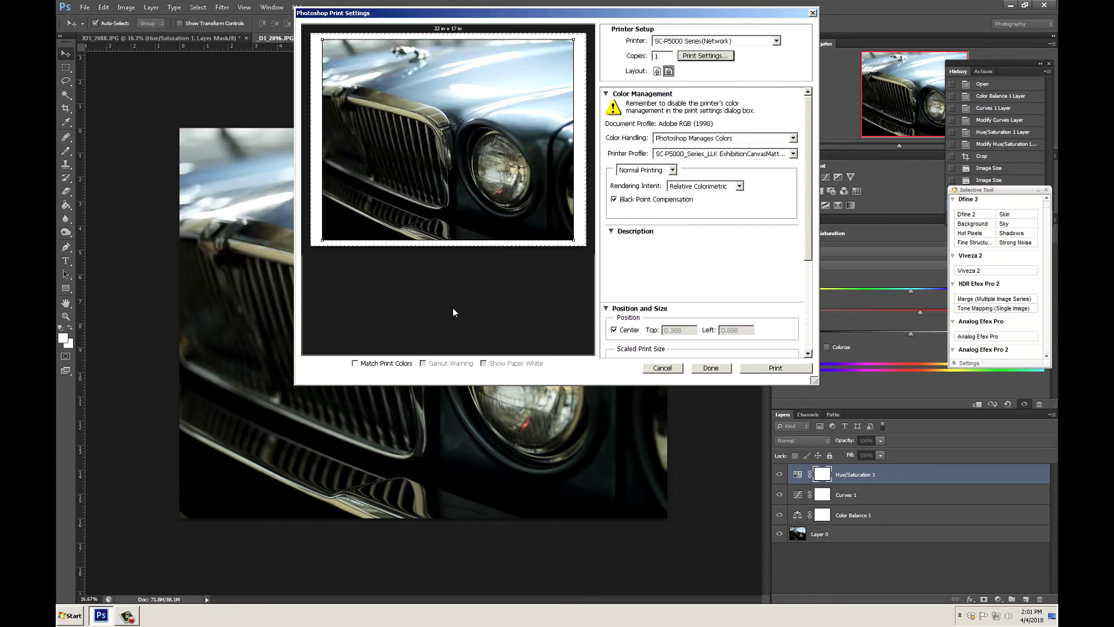